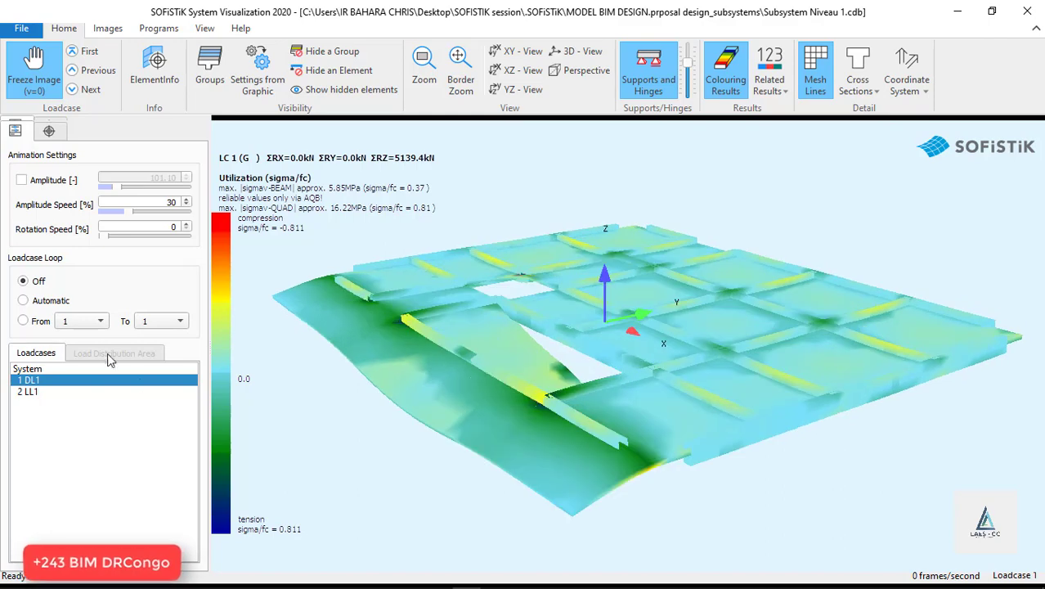
# View the undeformed system and load case 1 DL1 with full visualization of cross sections
pyautogui.click(29, 370)
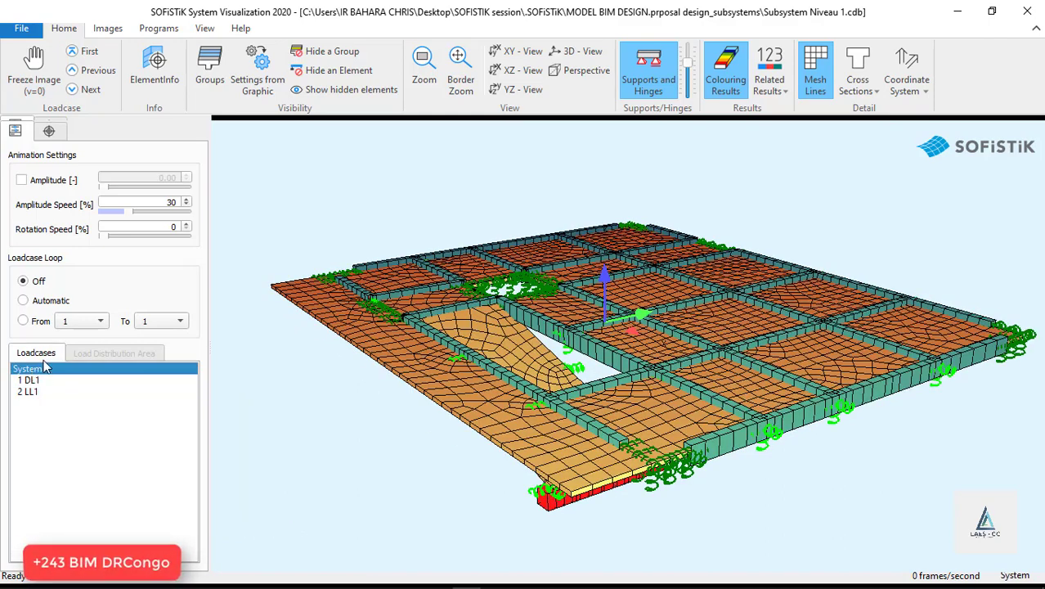
pyautogui.click(34, 381)
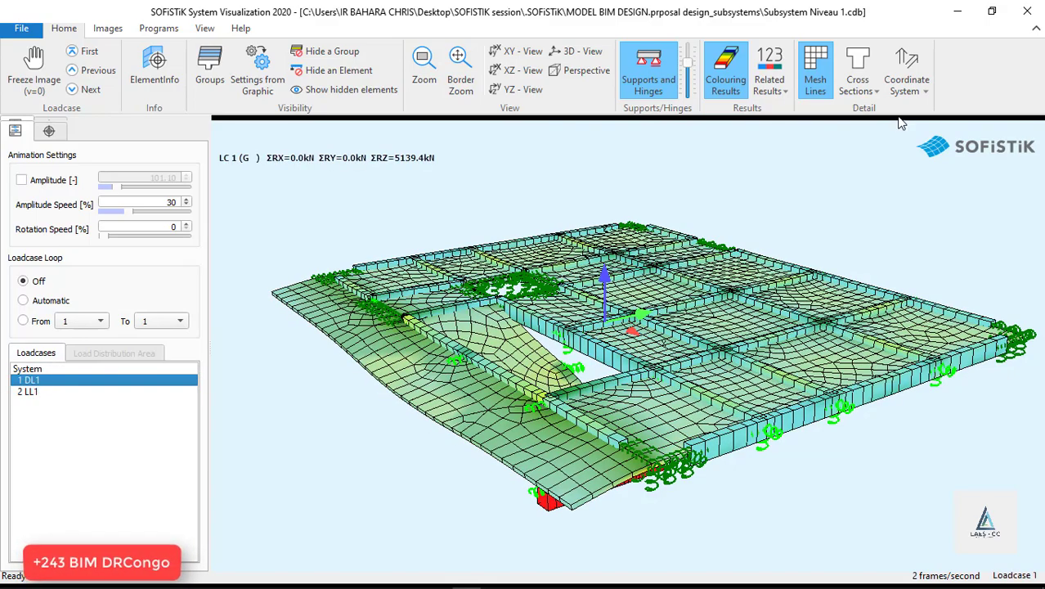
pyautogui.click(877, 92)
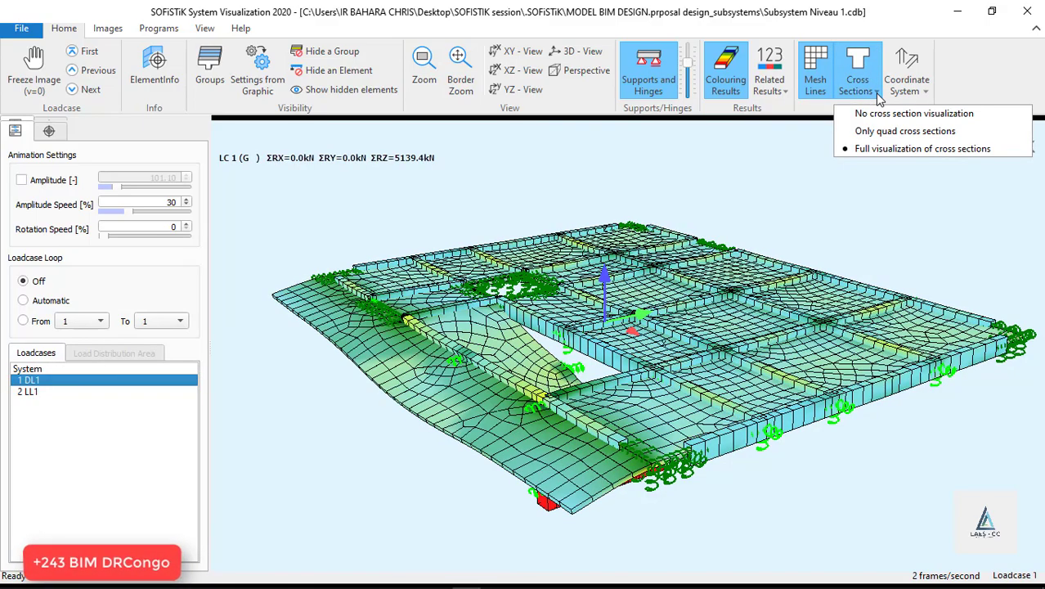
pyautogui.click(922, 148)
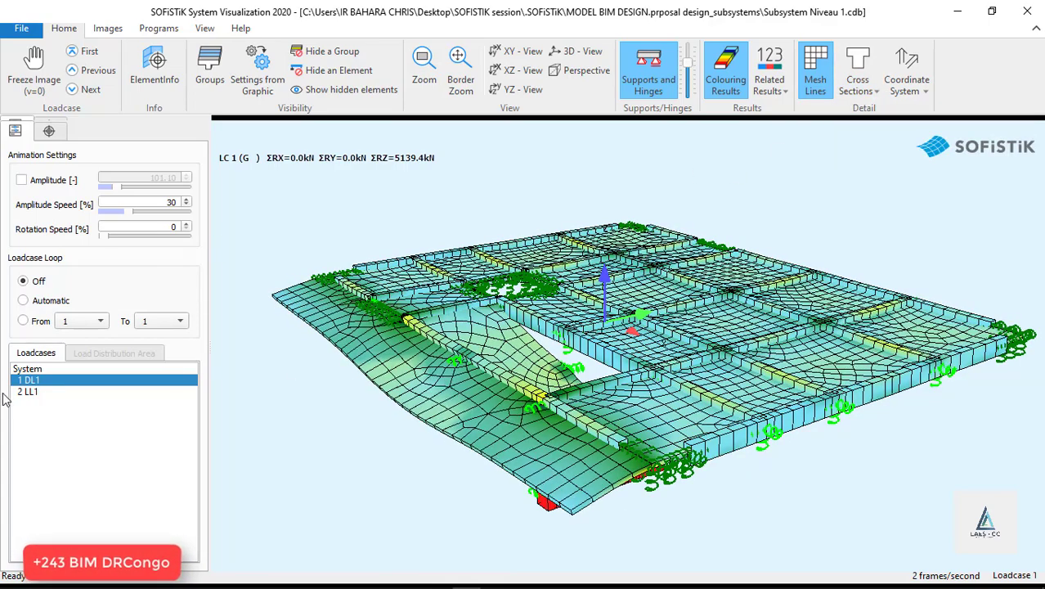
# View load case 2 LL1 on the level 1 subsystem from the side and close the visualization
pyautogui.click(29, 393)
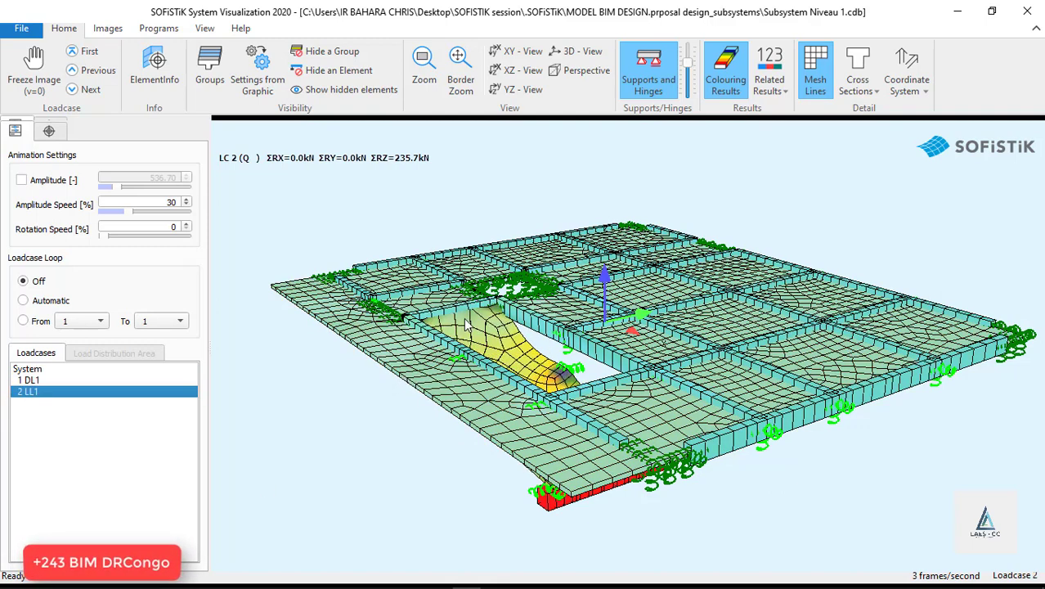
pyautogui.press('y')
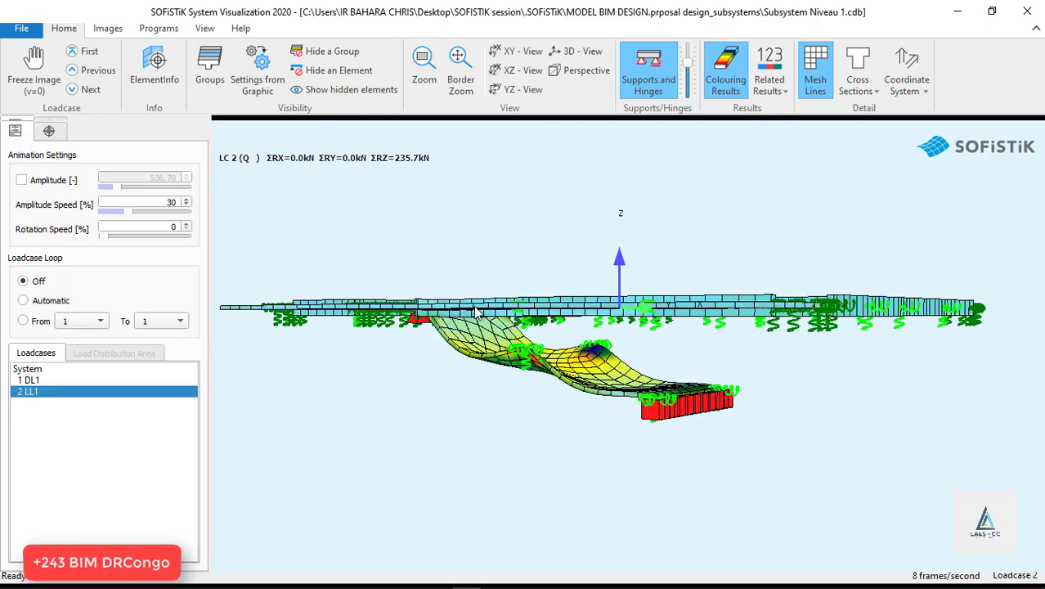
pyautogui.click(1029, 11)
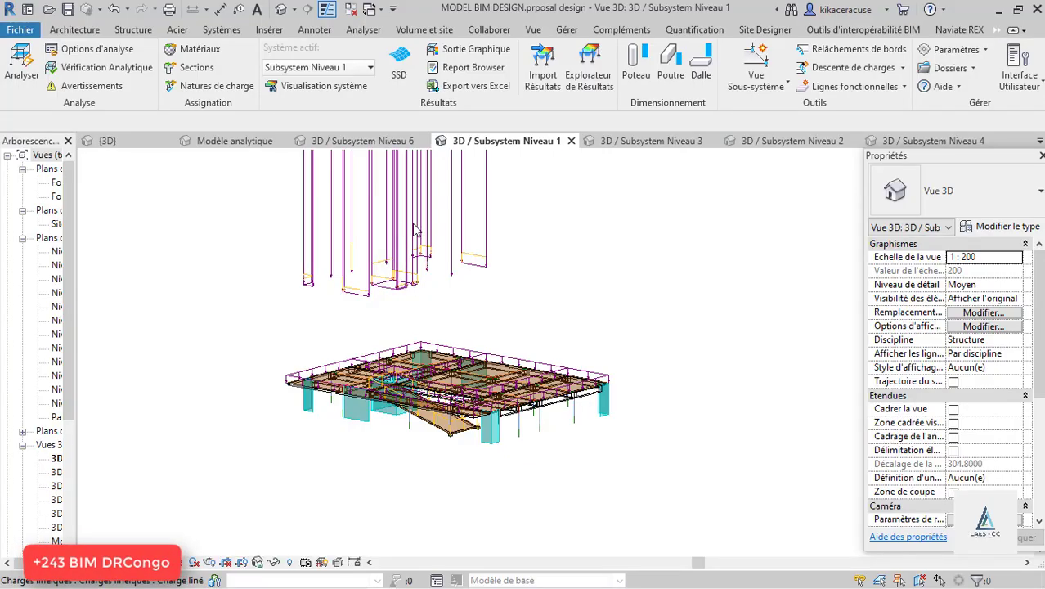
# Switch the active system from Subsystem Niveau 1 to Système principal
pyautogui.scroll(-4, 519, 307)
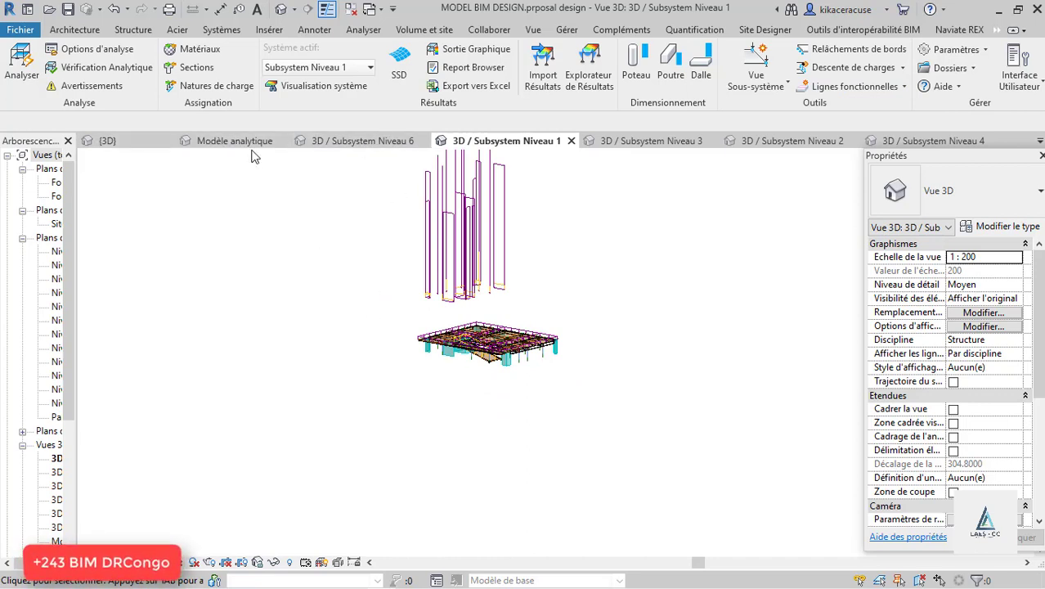
pyautogui.click(310, 67)
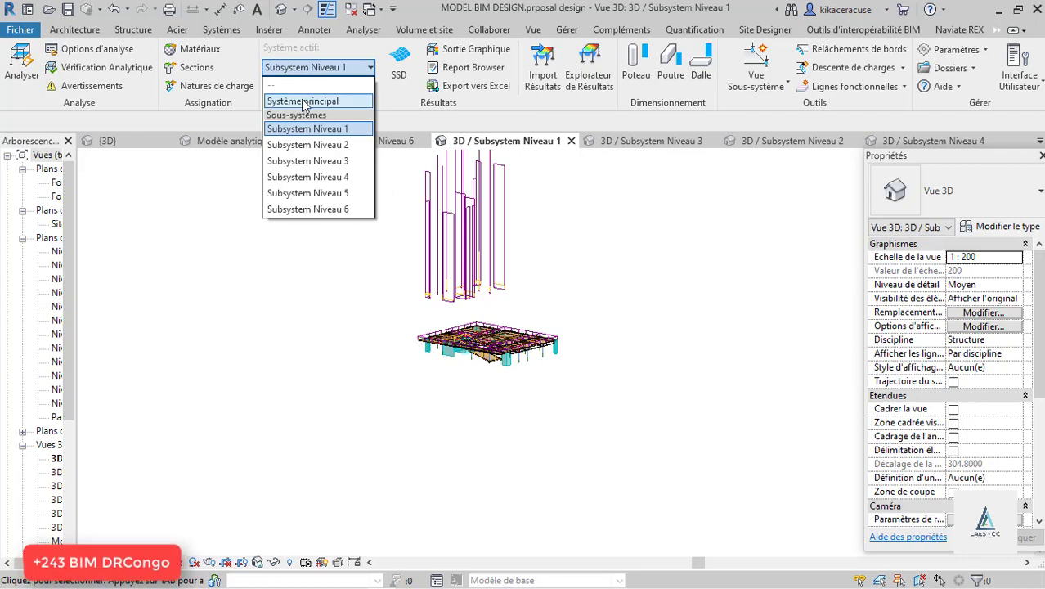
pyautogui.click(302, 100)
# Examine the main system's analytical model, including the walls and columns standing on the foundation slab
pyautogui.scroll(-3, 565, 299)
pyautogui.scroll(4, 577, 337)
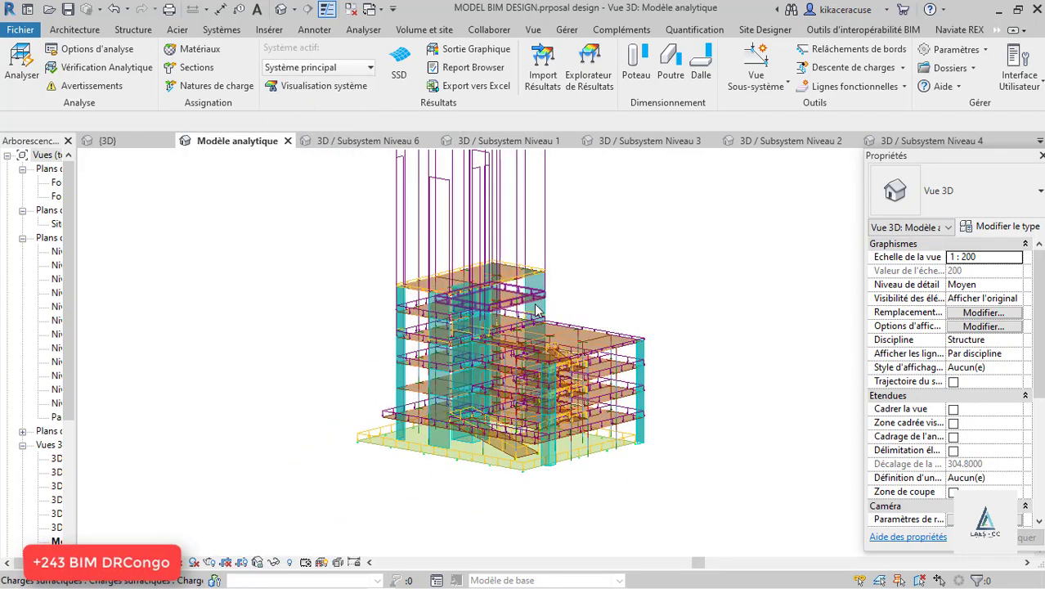
pyautogui.scroll(-4, 577, 338)
pyautogui.scroll(2, 458, 327)
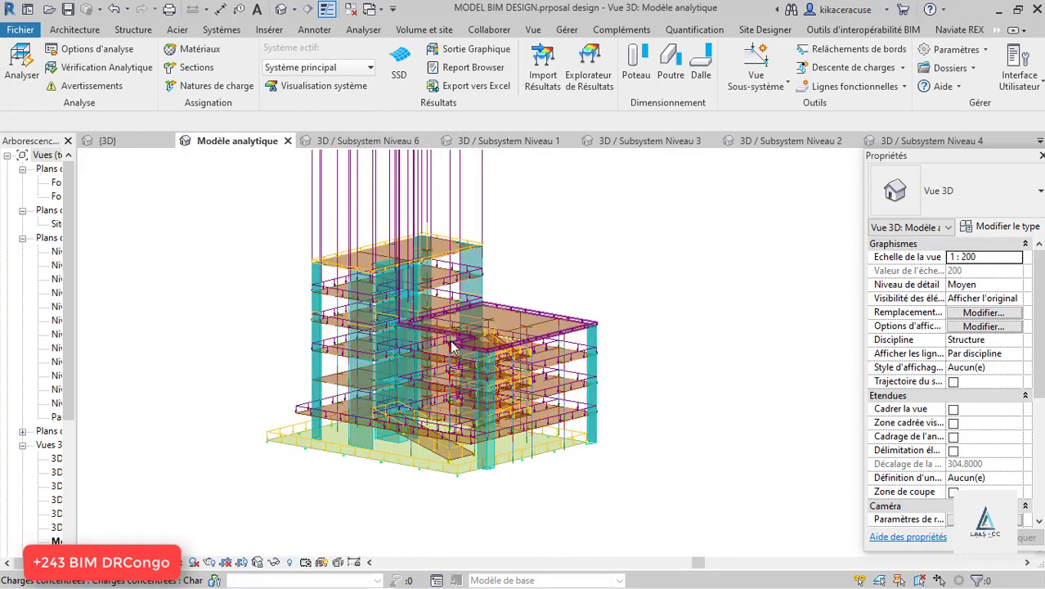
pyautogui.scroll(-2, 444, 325)
pyautogui.scroll(2, 444, 324)
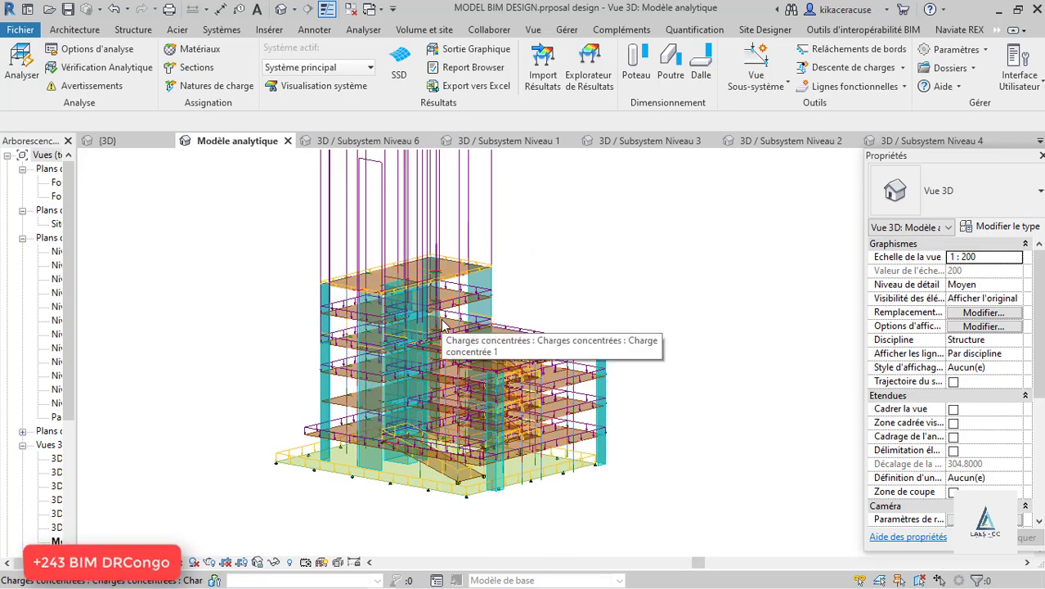
pyautogui.keyDown('shift'); pyautogui.moveTo(442, 326); pyautogui.dragTo(438, 450, button='middle'); pyautogui.keyUp('shift')
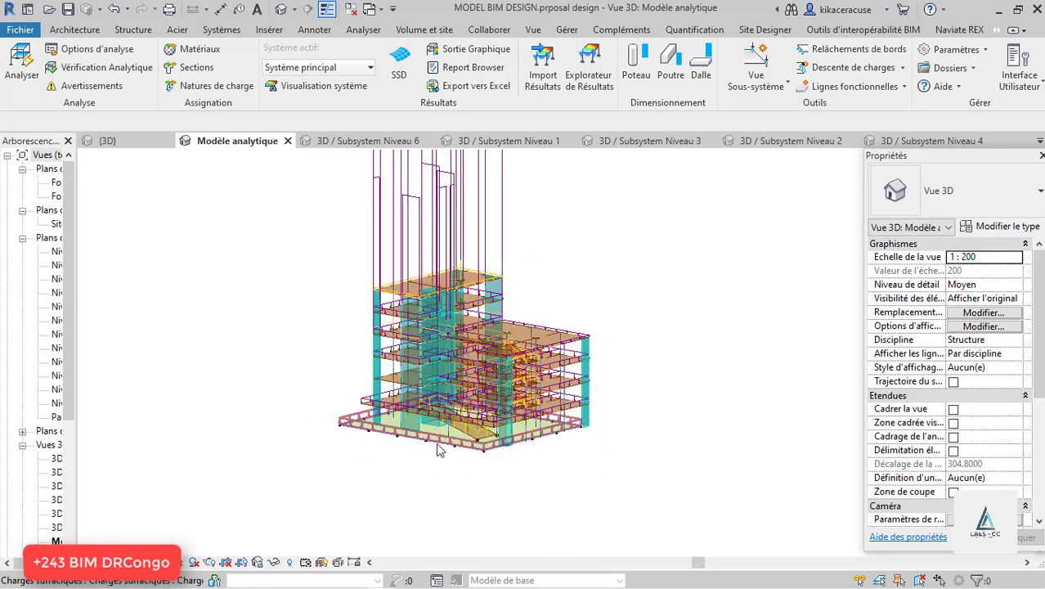
pyautogui.scroll(4, 437, 450)
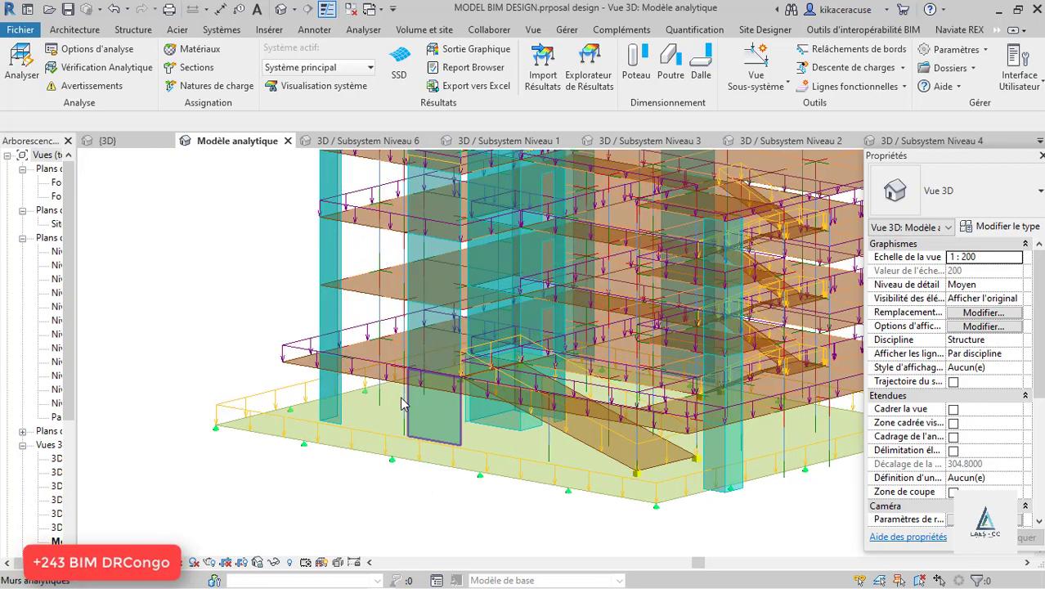
pyautogui.scroll(2, 404, 408)
pyautogui.click(404, 417)
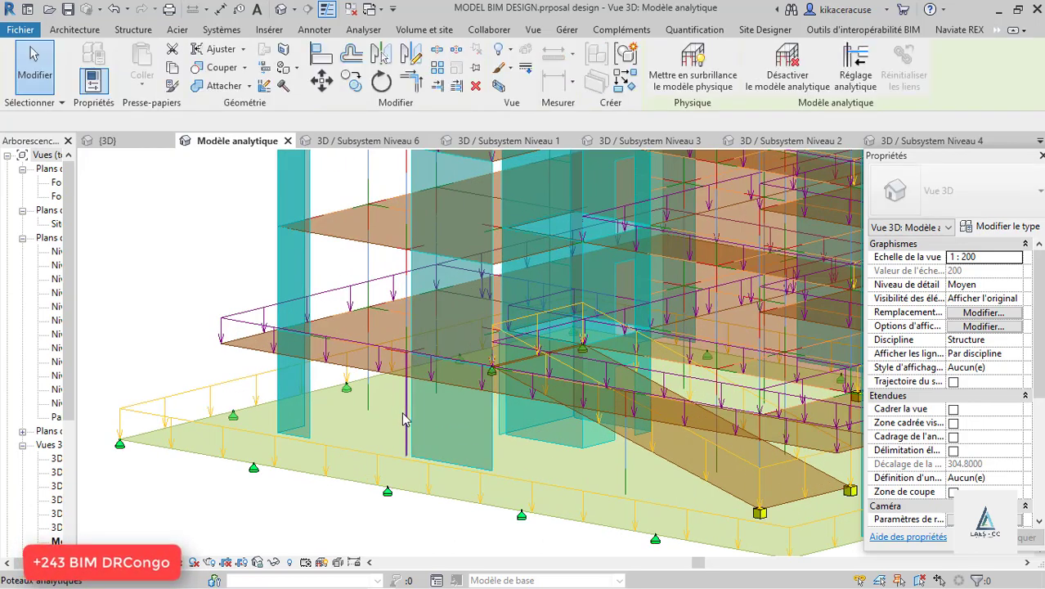
pyautogui.click(187, 229)
pyautogui.scroll(-5, 407, 421)
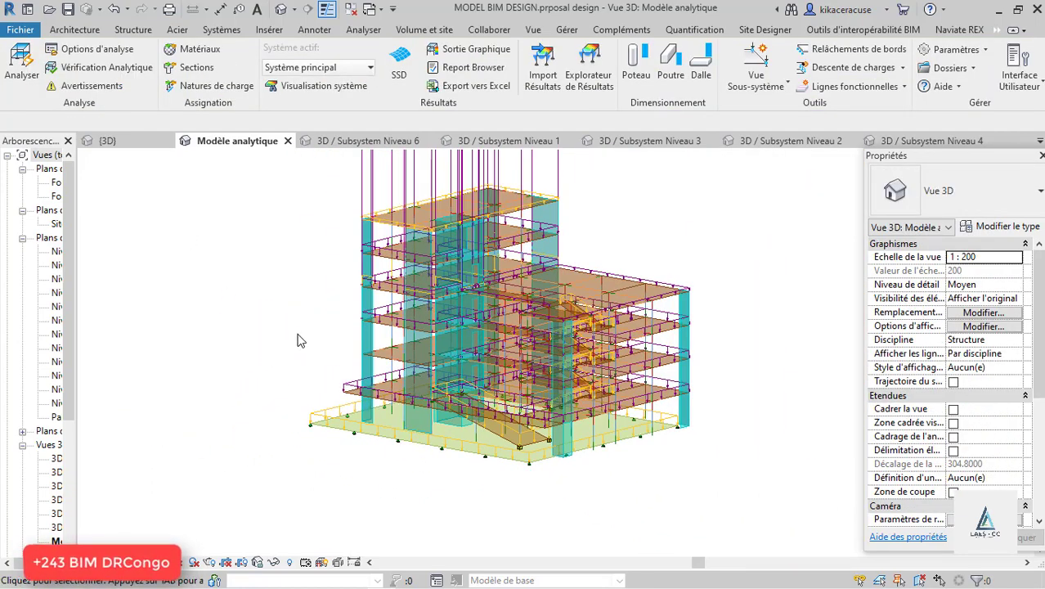
# Start the SOFiSTiK column design command (Poteau) on the main system's analytical model
pyautogui.click(999, 31)
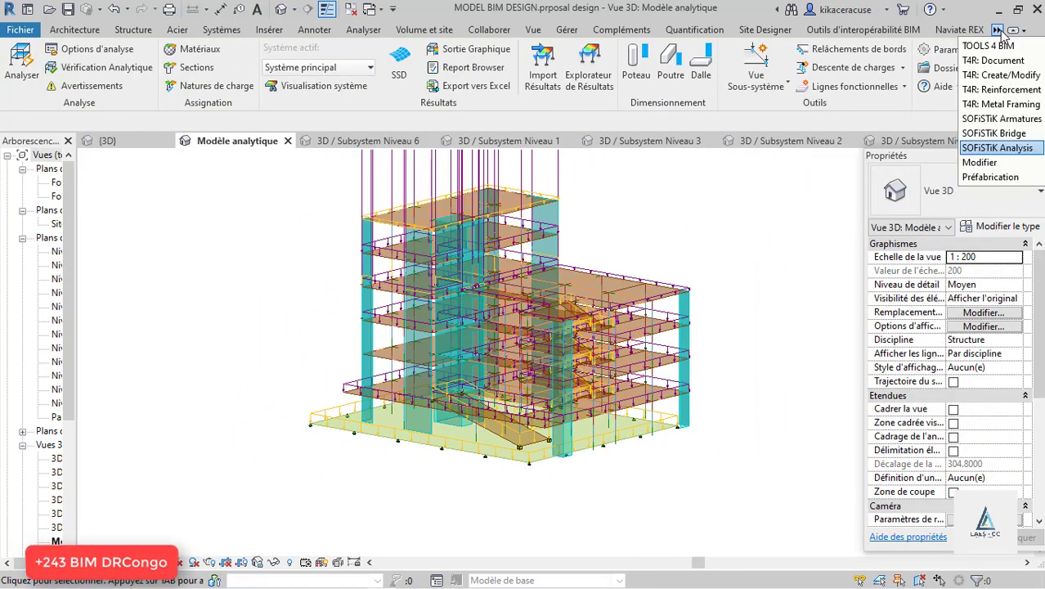
pyautogui.click(1004, 156)
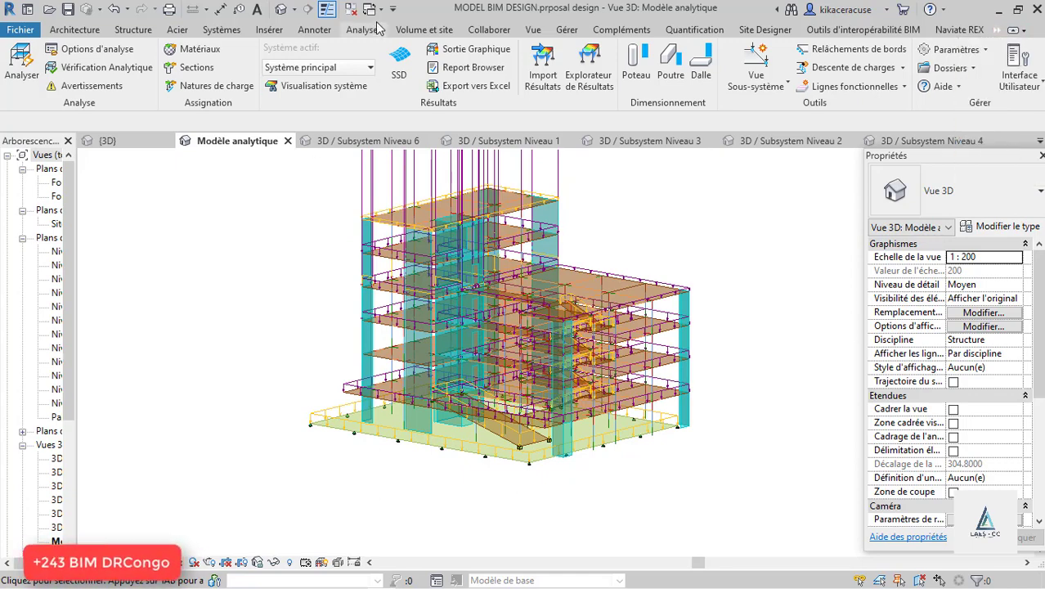
pyautogui.click(640, 62)
pyautogui.scroll(-2, 436, 439)
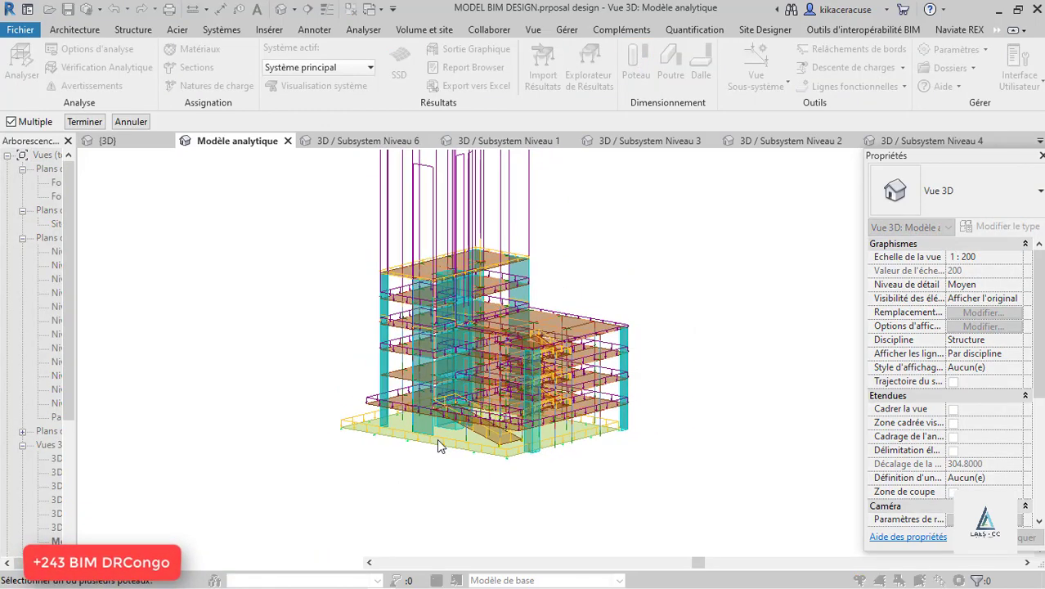
pyautogui.scroll(4, 514, 455)
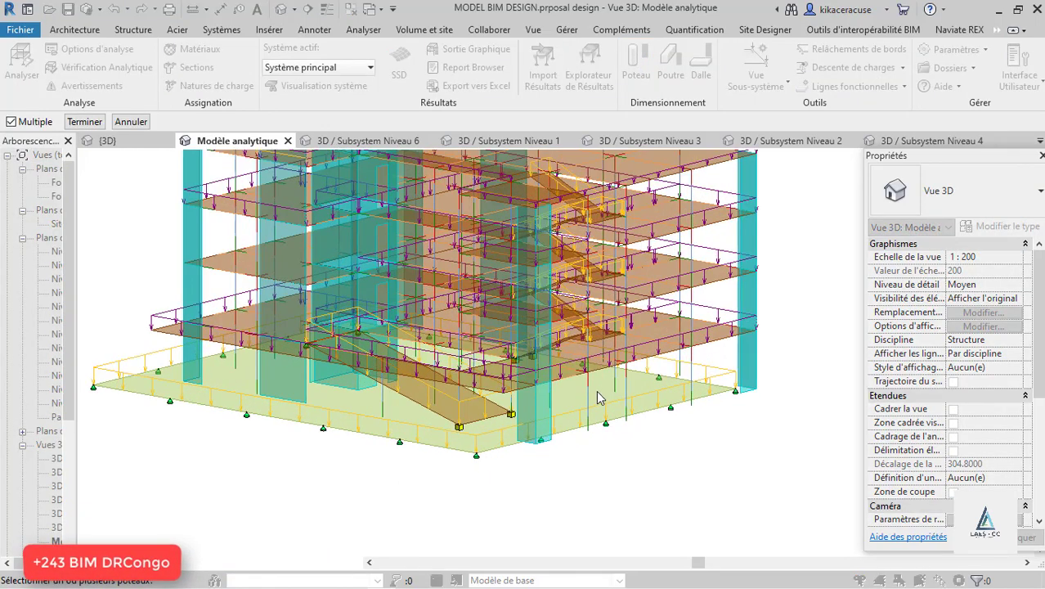
pyautogui.scroll(-3, 432, 421)
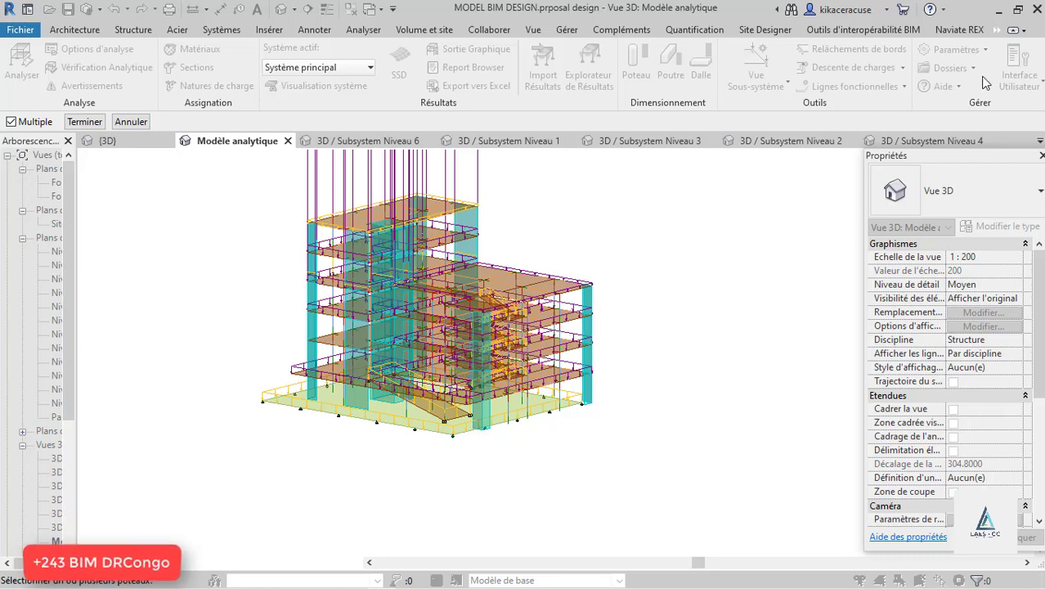
# Switch to the Excel workbook Subsystem Niveau 4 and review its Beam Forces, Columns and Column Forces sheets
pyautogui.click(1019, 13)
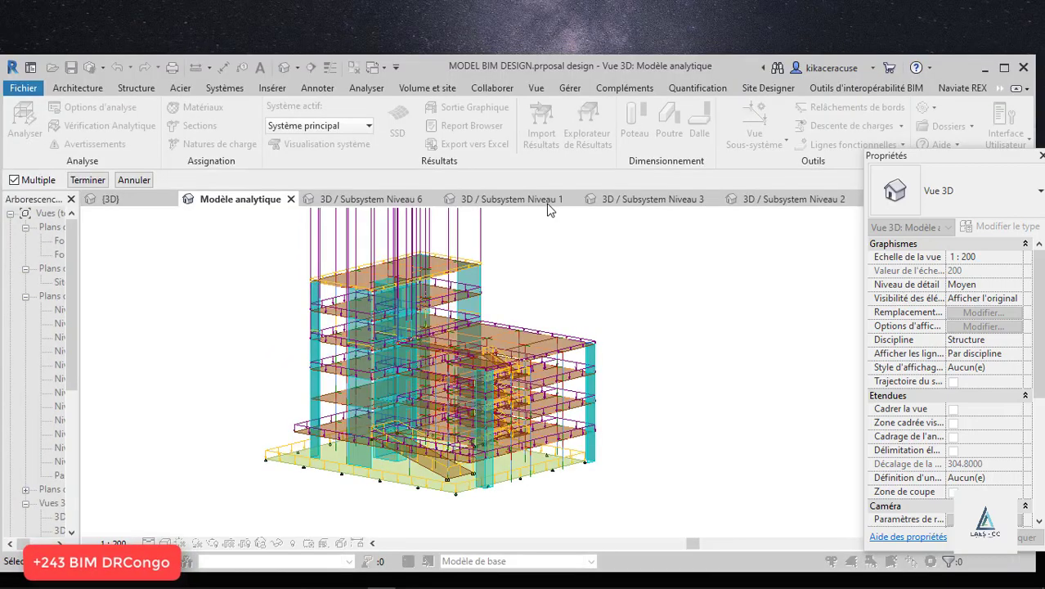
pyautogui.moveTo(437, 583)
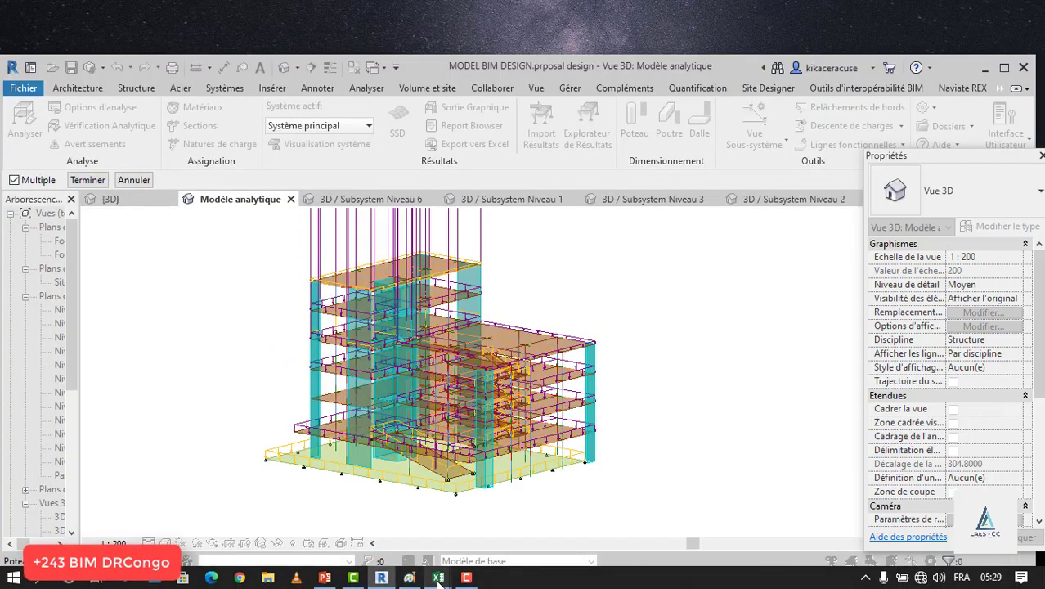
pyautogui.click(480, 513)
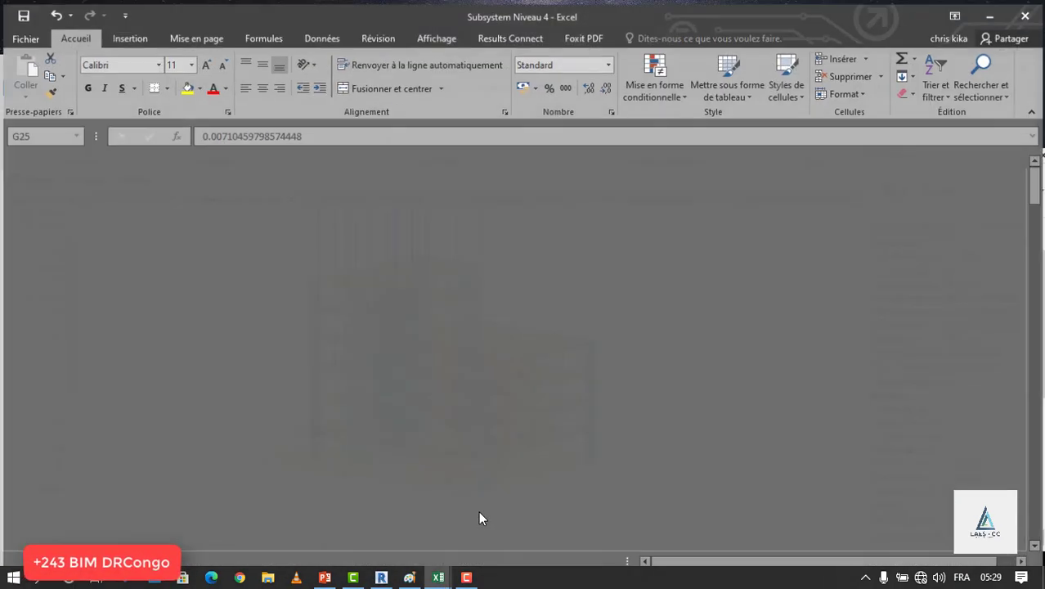
pyautogui.scroll(-7, 379, 365)
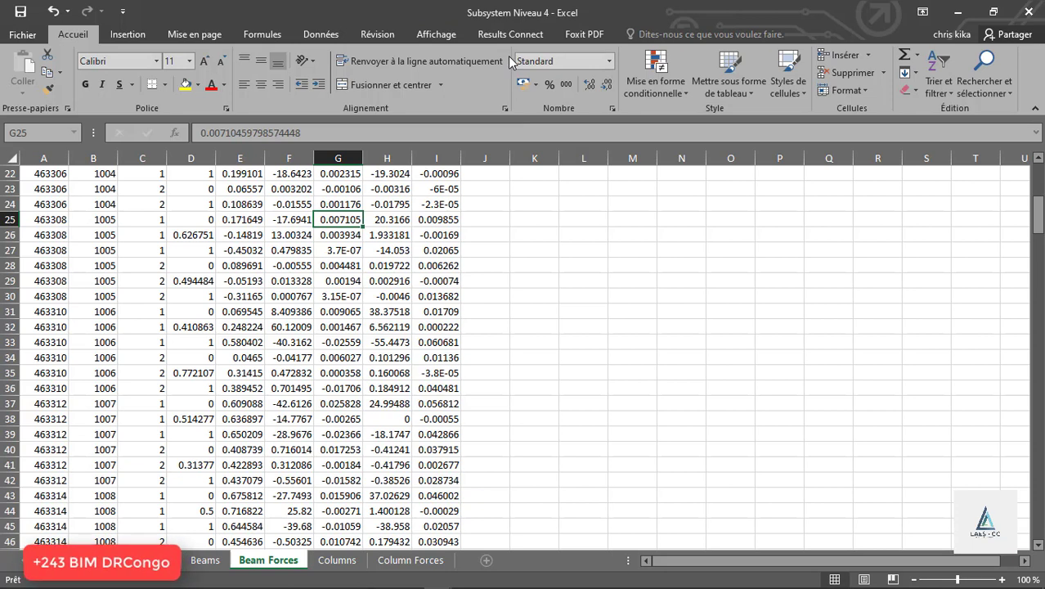
pyautogui.click(344, 561)
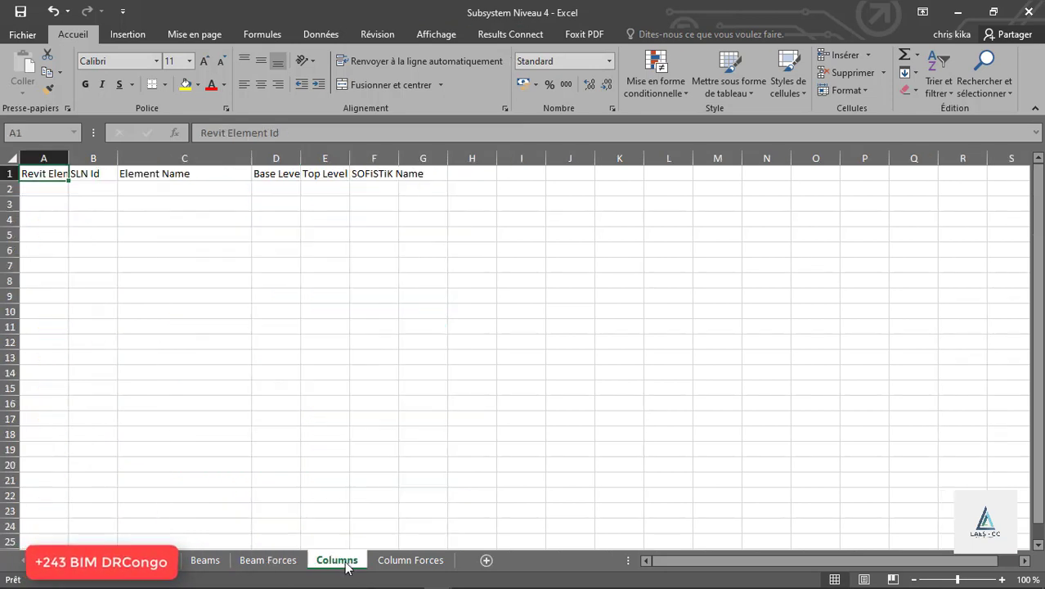
pyautogui.click(432, 561)
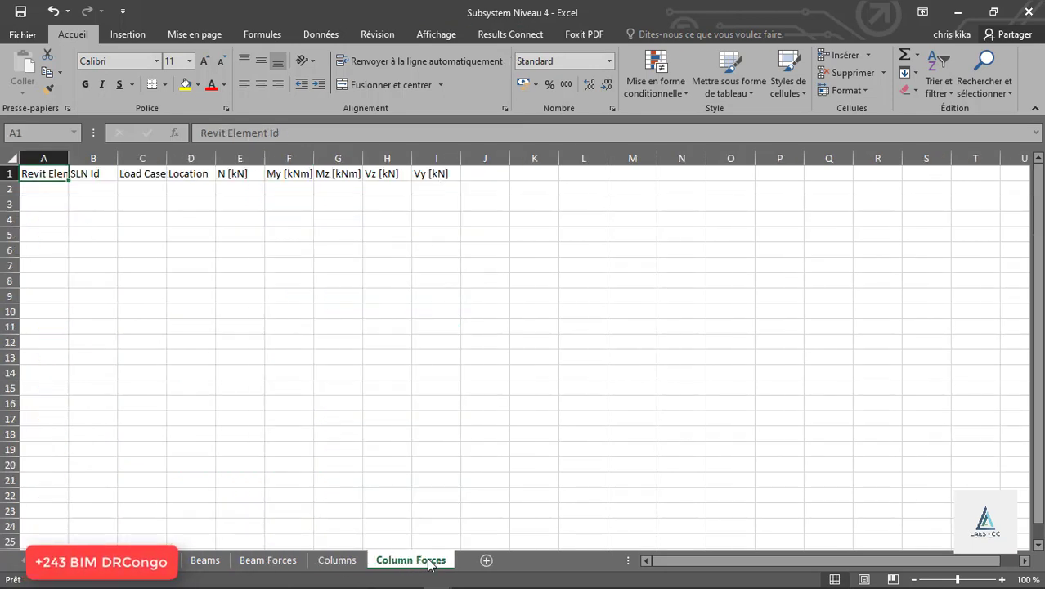
pyautogui.click(961, 11)
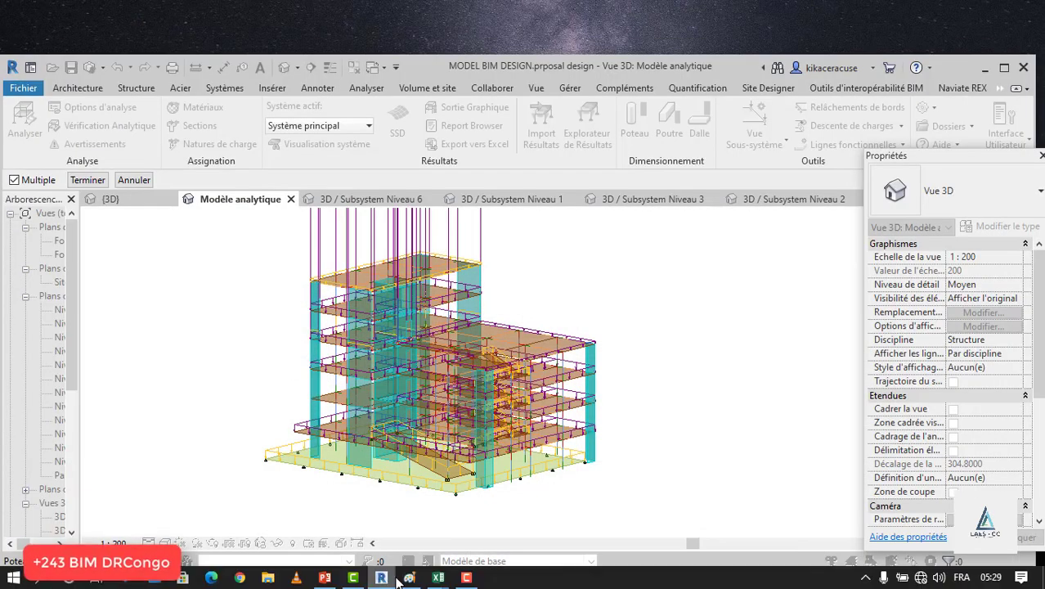
# Review the Wall Resultants, Supports and Support Forces sheets of the MODEL BIM DESIGN.prposal design workbook, checking the first support's PZ force and element ID
pyautogui.moveTo(435, 579)
pyautogui.click(365, 533)
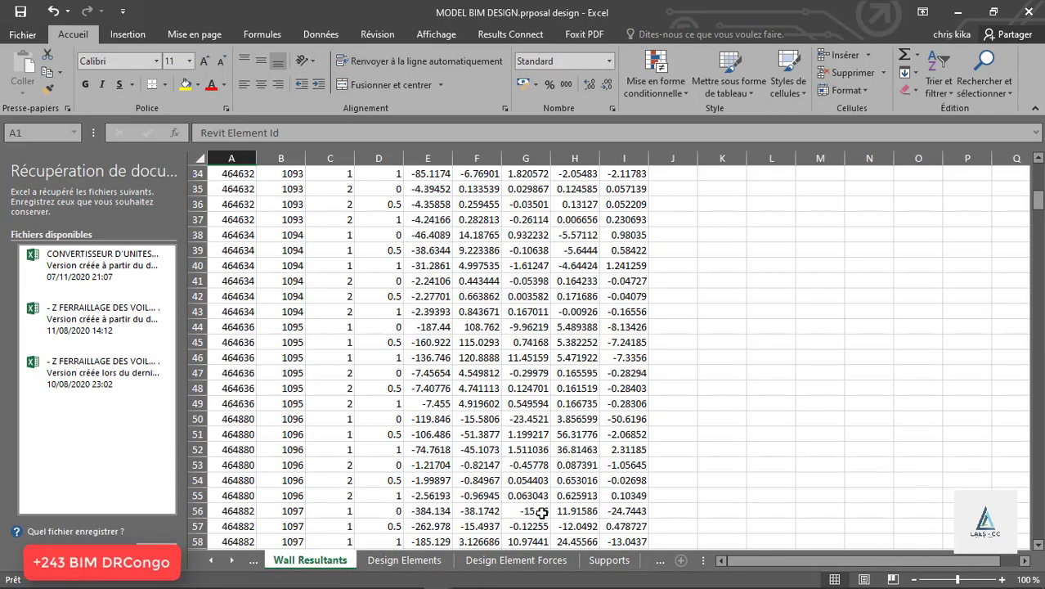
pyautogui.click(599, 561)
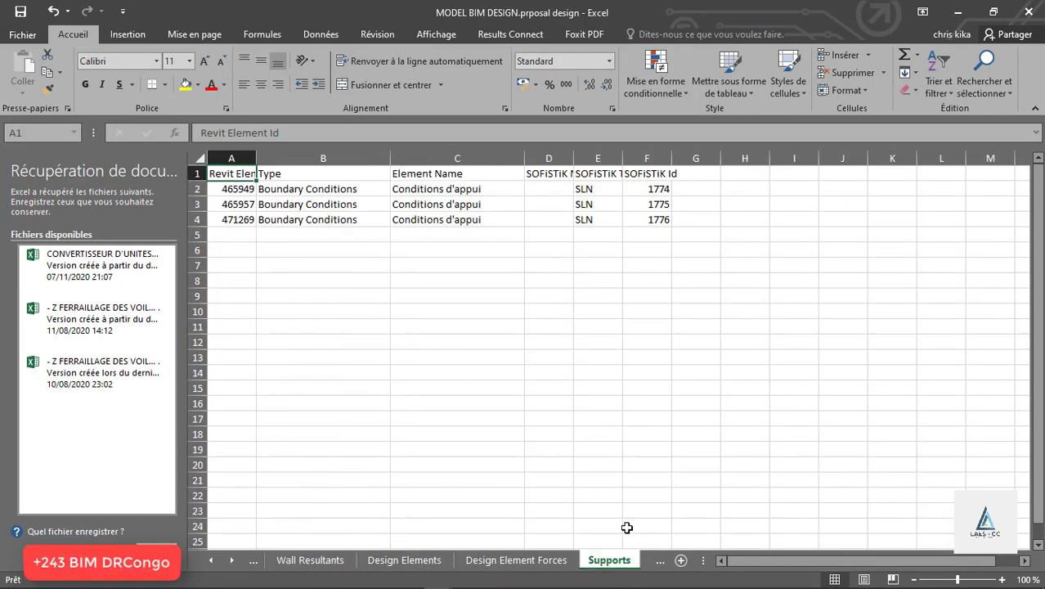
pyautogui.click(662, 563)
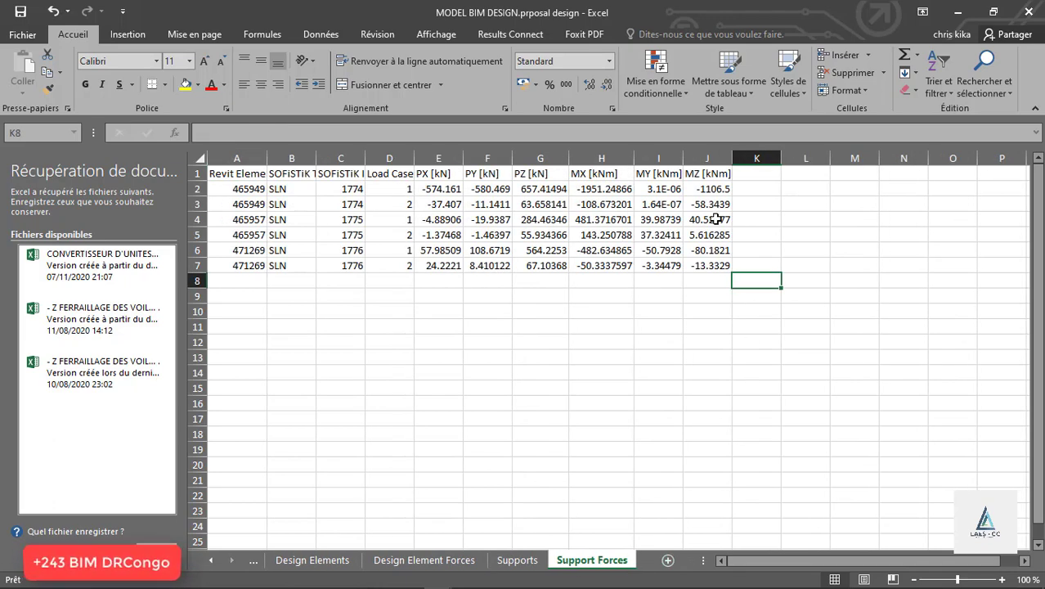
pyautogui.click(556, 193)
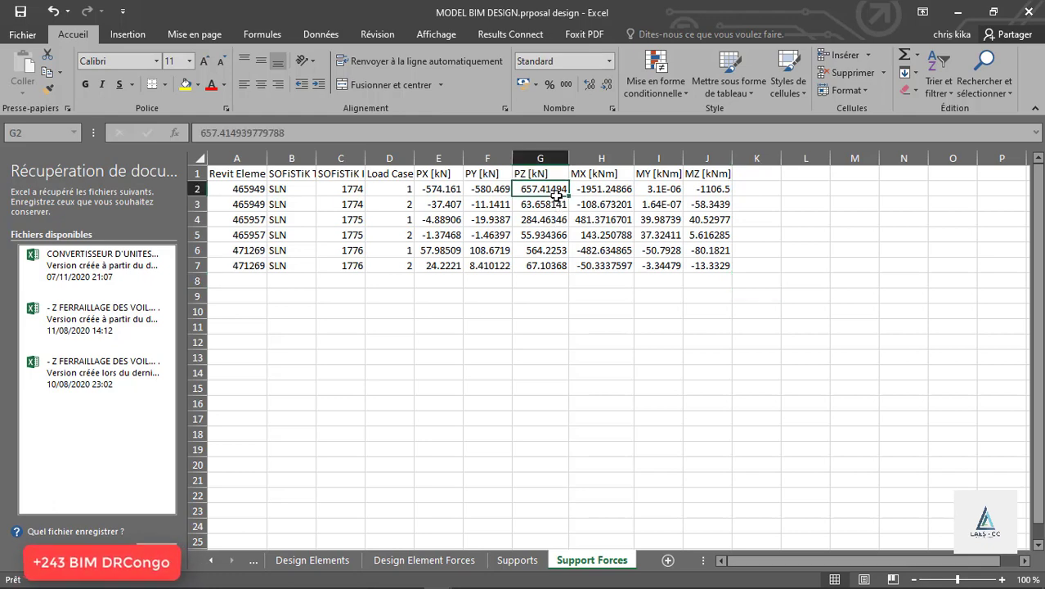
pyautogui.click(245, 189)
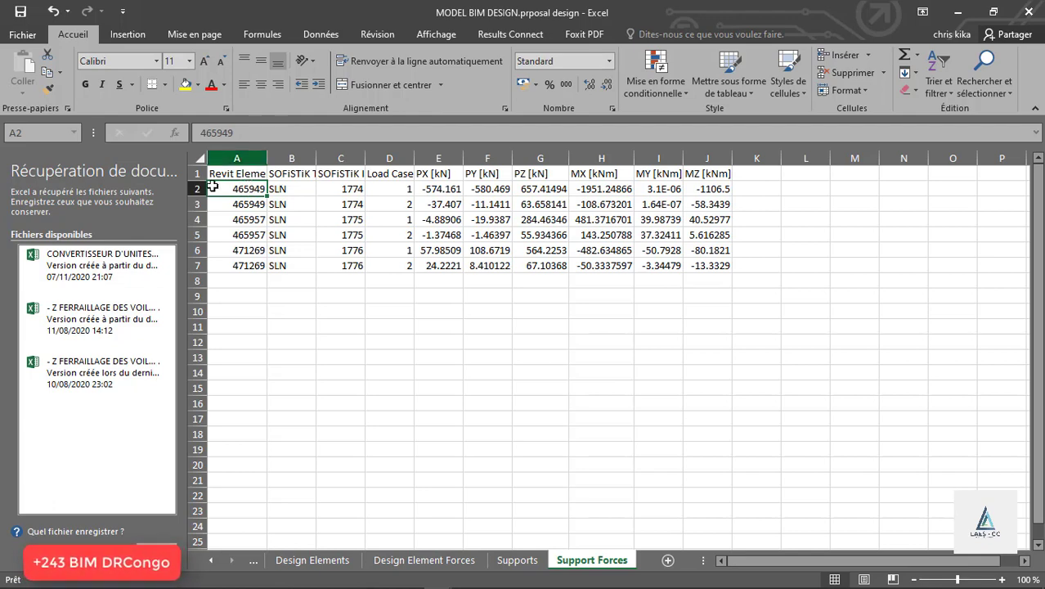
# Return to the Revit analytical model and inspect the supports and columns around the foundation slab's edge
pyautogui.click(960, 12)
pyautogui.scroll(4, 530, 520)
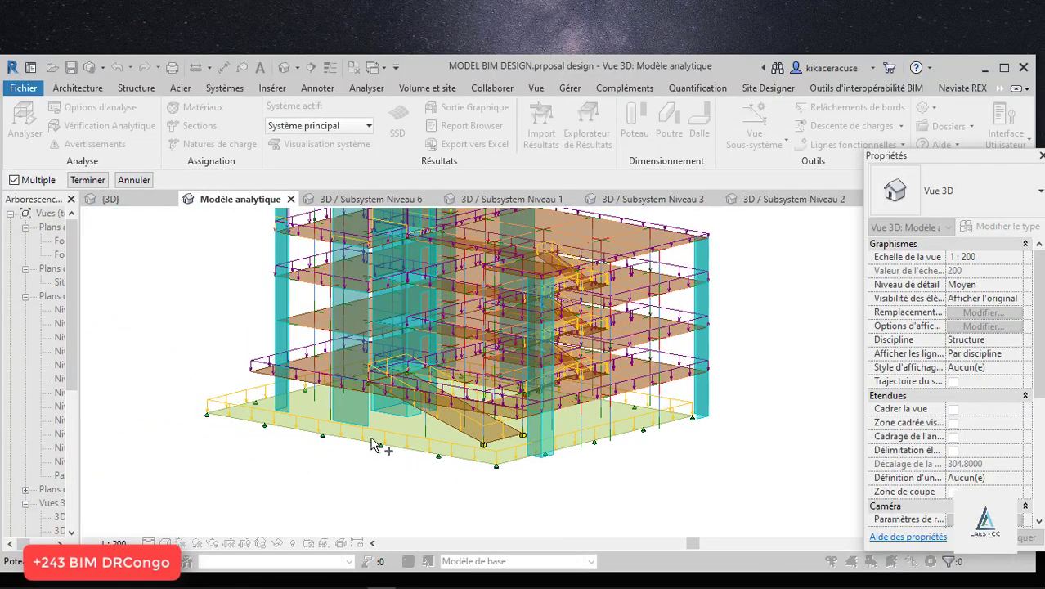
pyautogui.scroll(3, 609, 478)
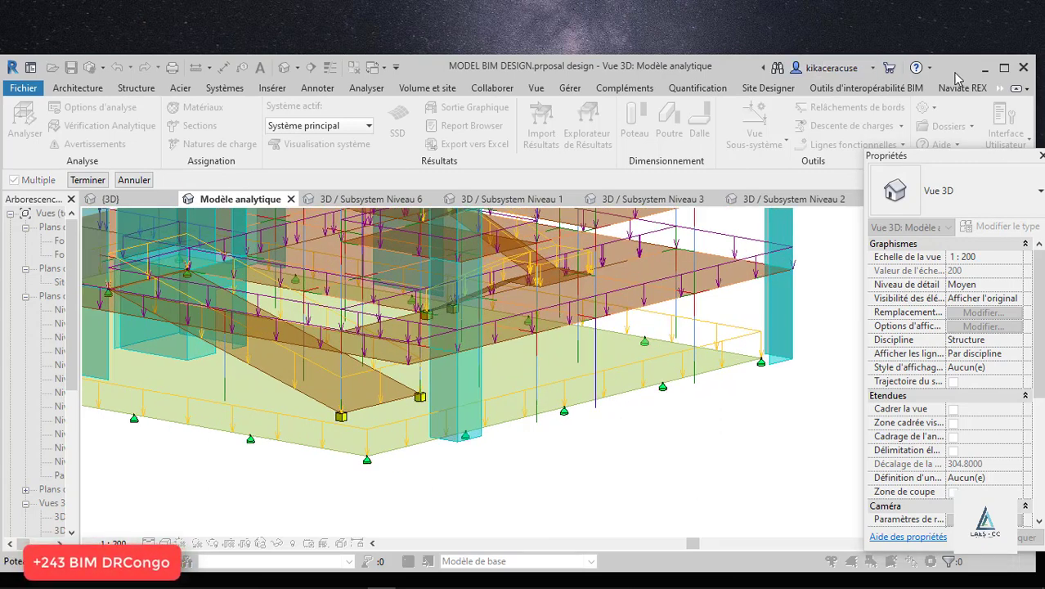
pyautogui.click(1006, 69)
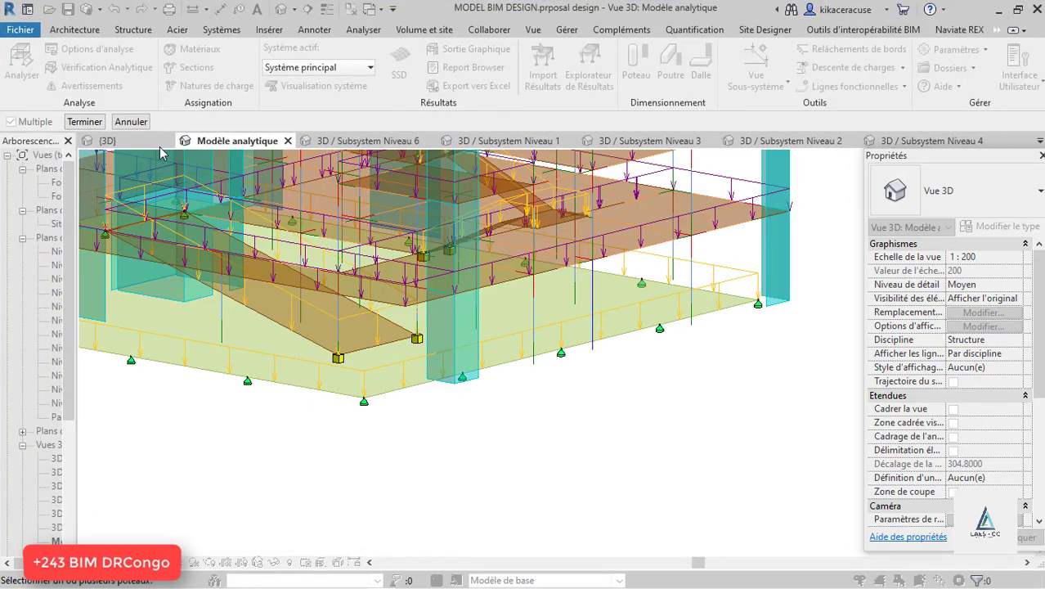
pyautogui.click(78, 122)
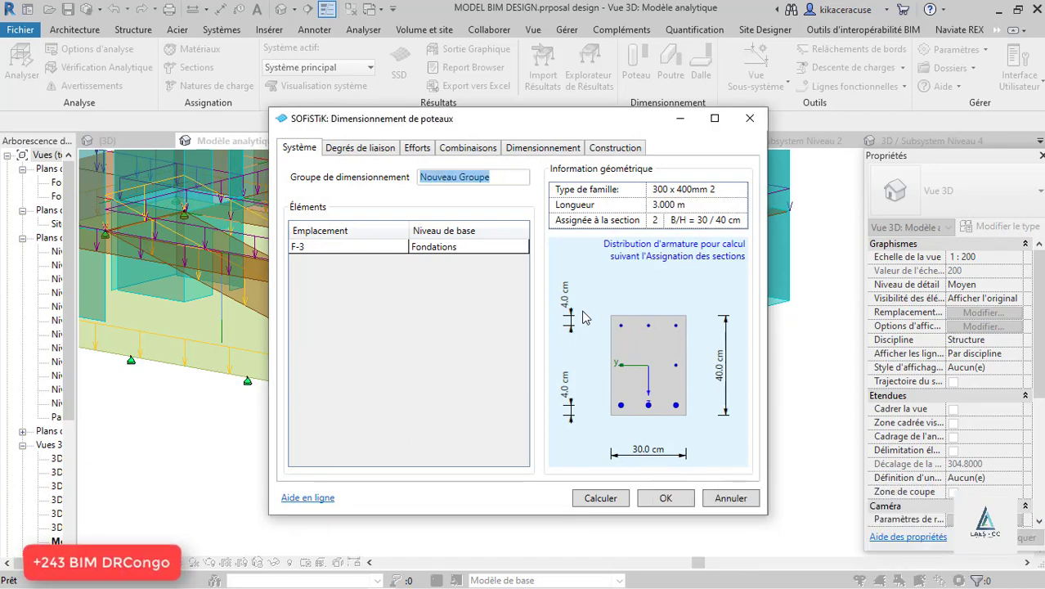
pyautogui.click(523, 250)
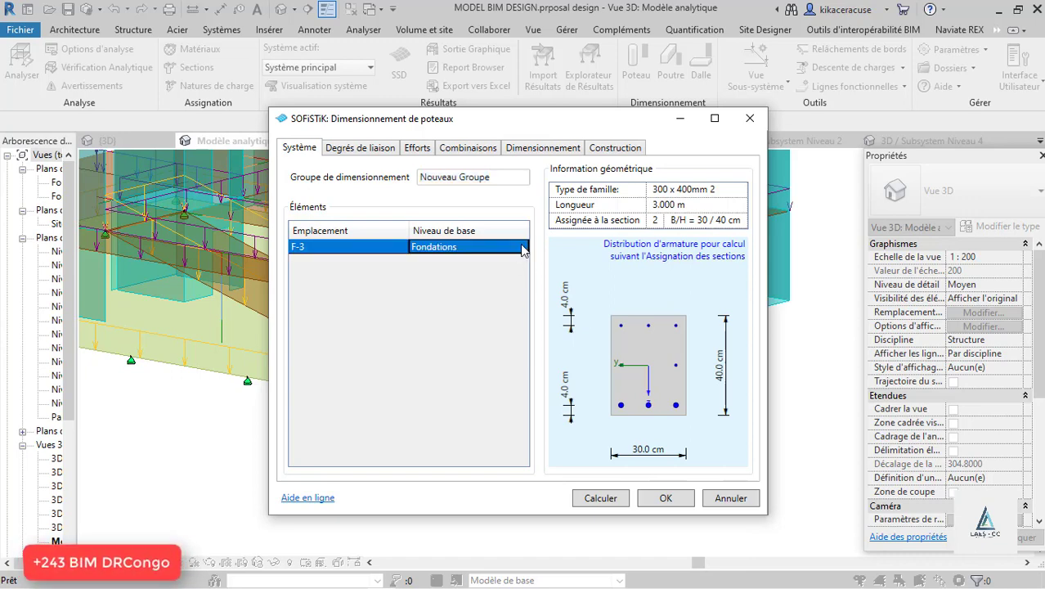
pyautogui.click(500, 180)
pyautogui.write('Colone ni')
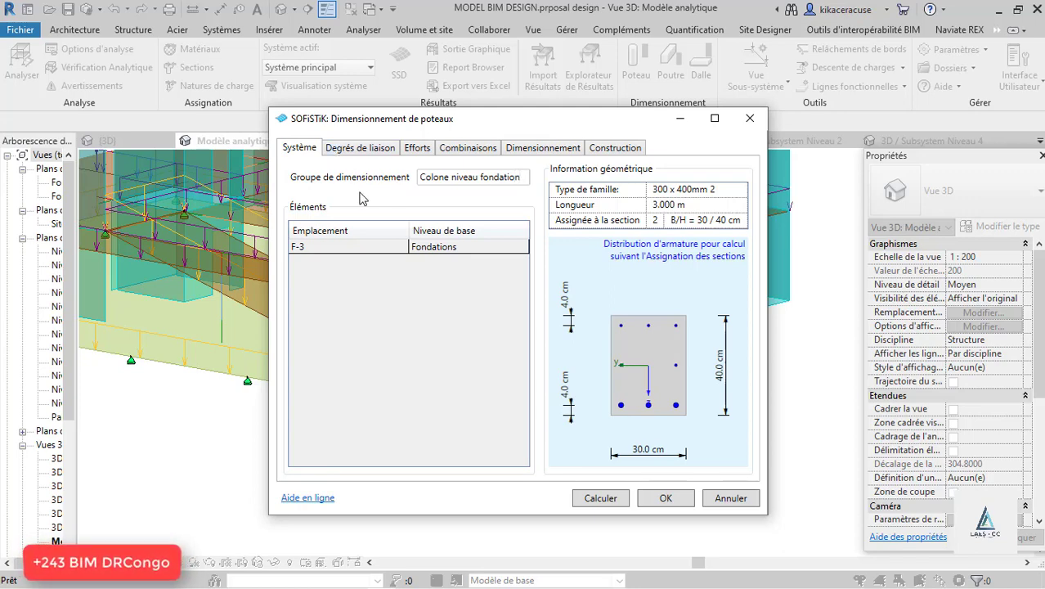
pyautogui.click(376, 147)
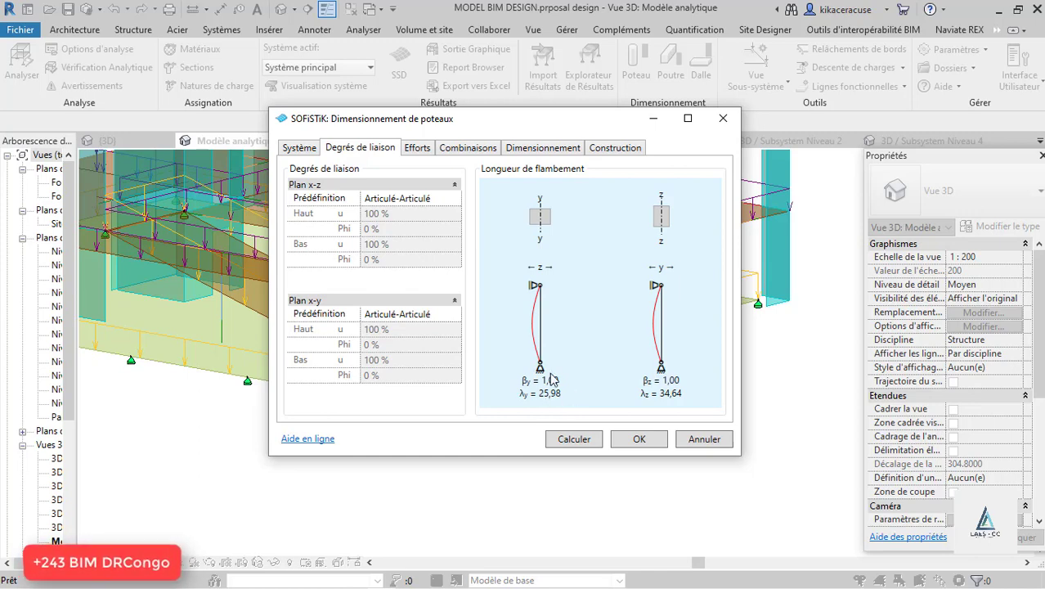
pyautogui.moveTo(428, 318)
pyautogui.click(419, 148)
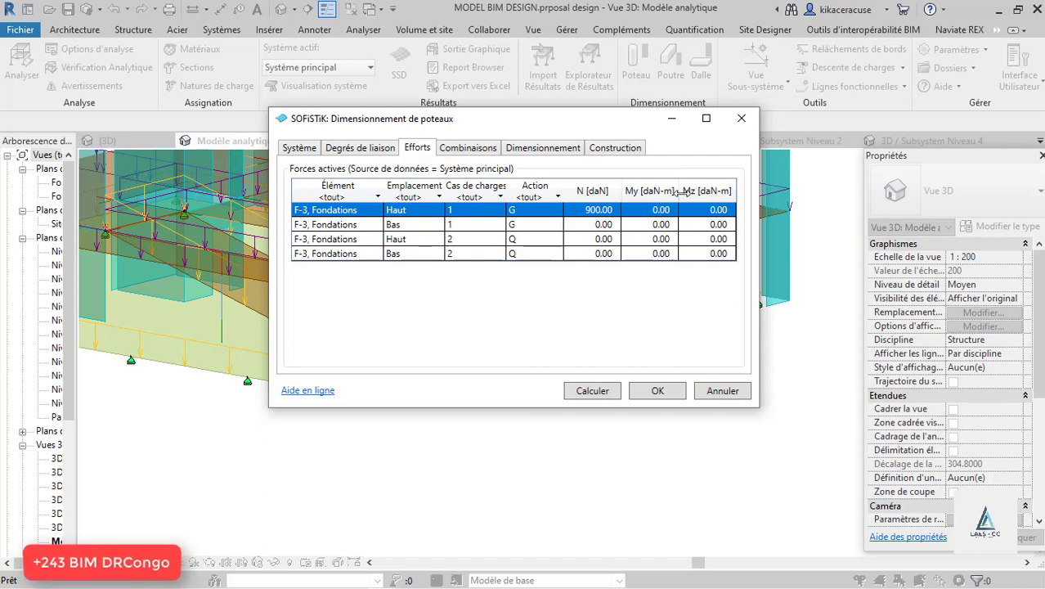
pyautogui.click(741, 120)
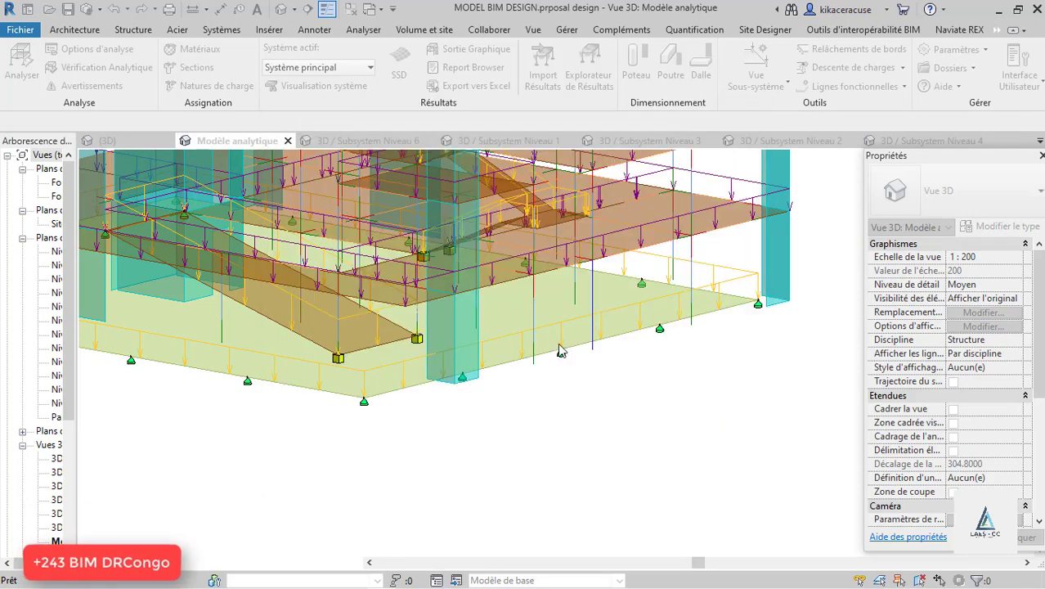
# Restart the column design on the main system for the column at B-2 with base level Niveau 2
pyautogui.scroll(-3, 564, 421)
pyautogui.click(595, 420)
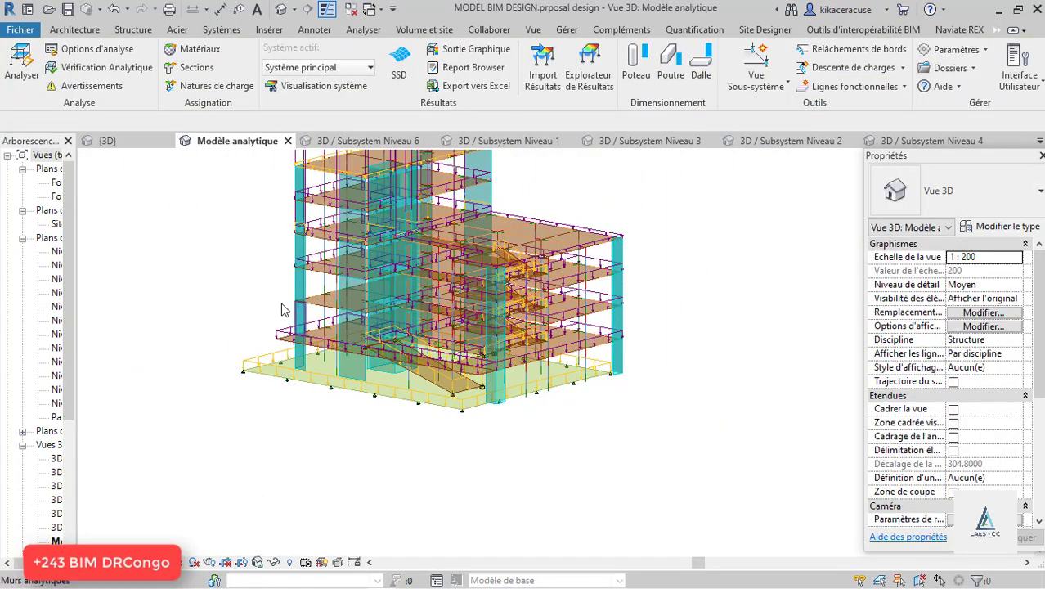
pyautogui.scroll(3, 281, 307)
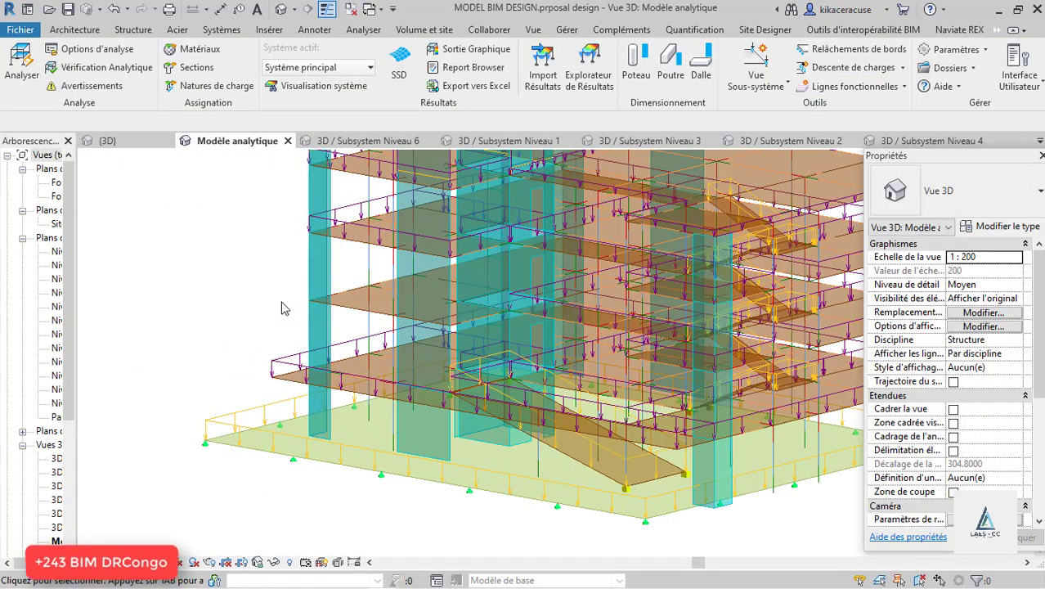
pyautogui.click(636, 65)
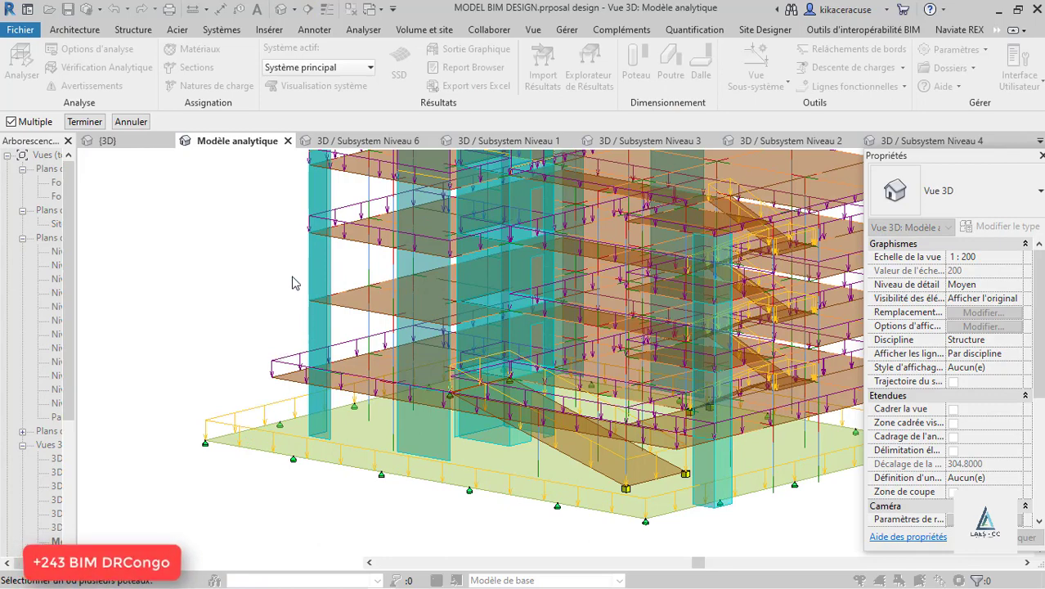
pyautogui.scroll(-1, 210, 330)
pyautogui.scroll(3, 623, 329)
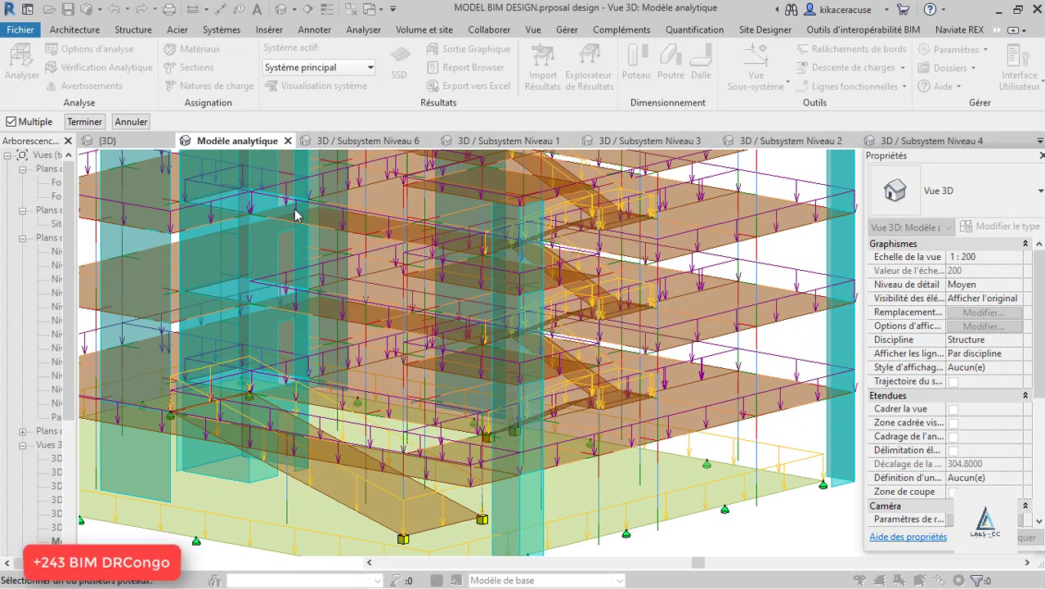
pyautogui.scroll(-2, 413, 424)
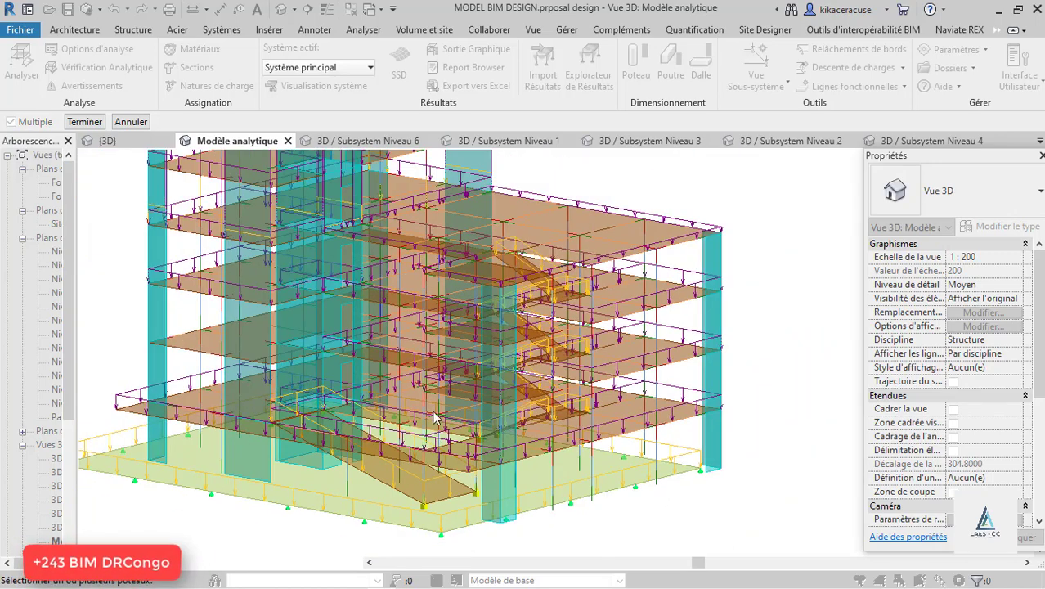
pyautogui.click(92, 122)
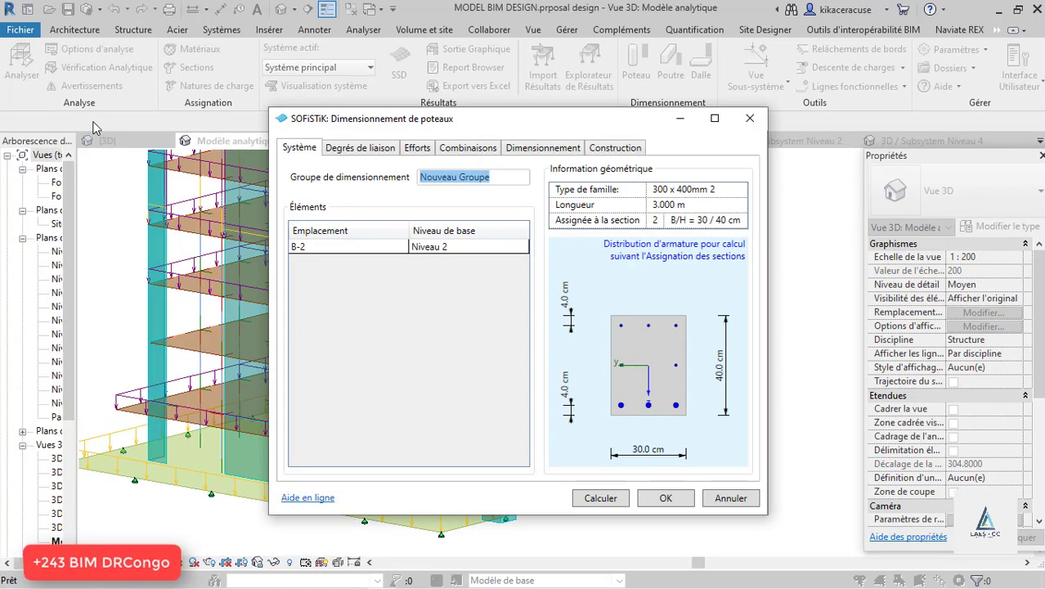
# Review the B-2 column's end conditions, active forces, ultimate load combinations and nominal curvature design parameters
pyautogui.click(374, 152)
pyautogui.click(415, 148)
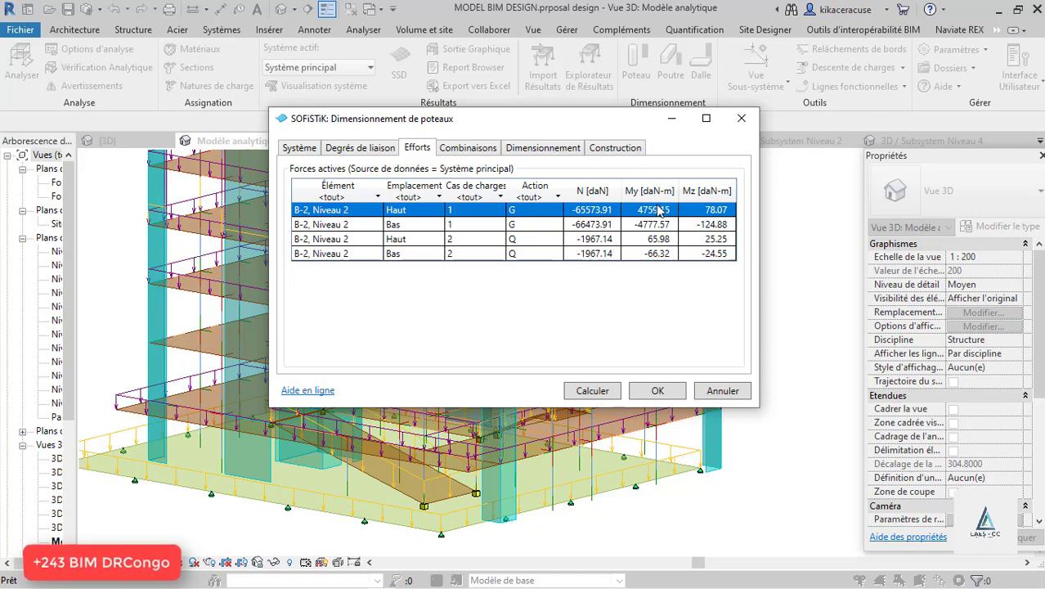
pyautogui.click(481, 151)
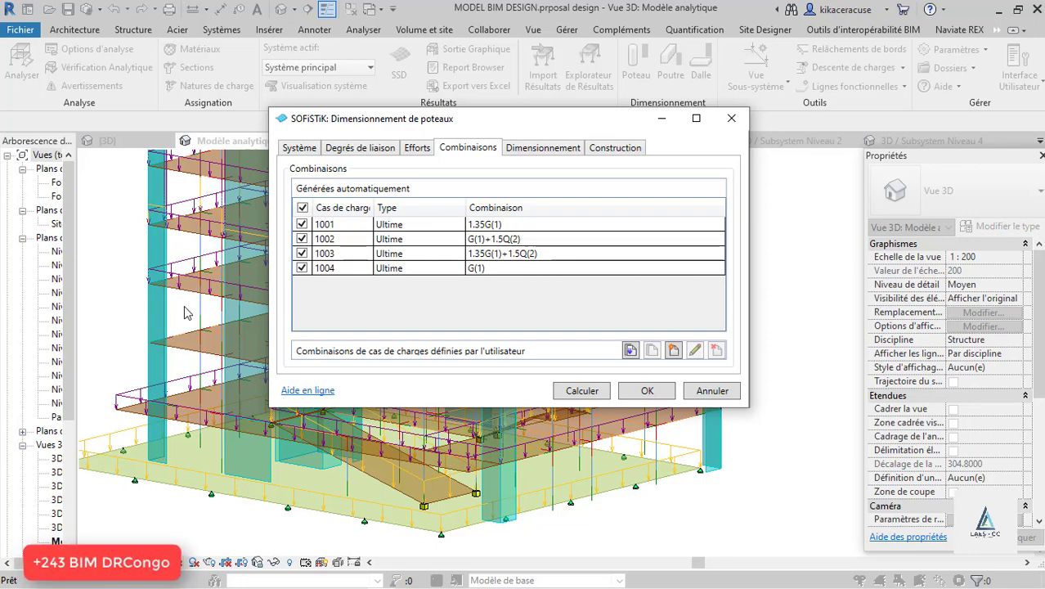
pyautogui.click(536, 150)
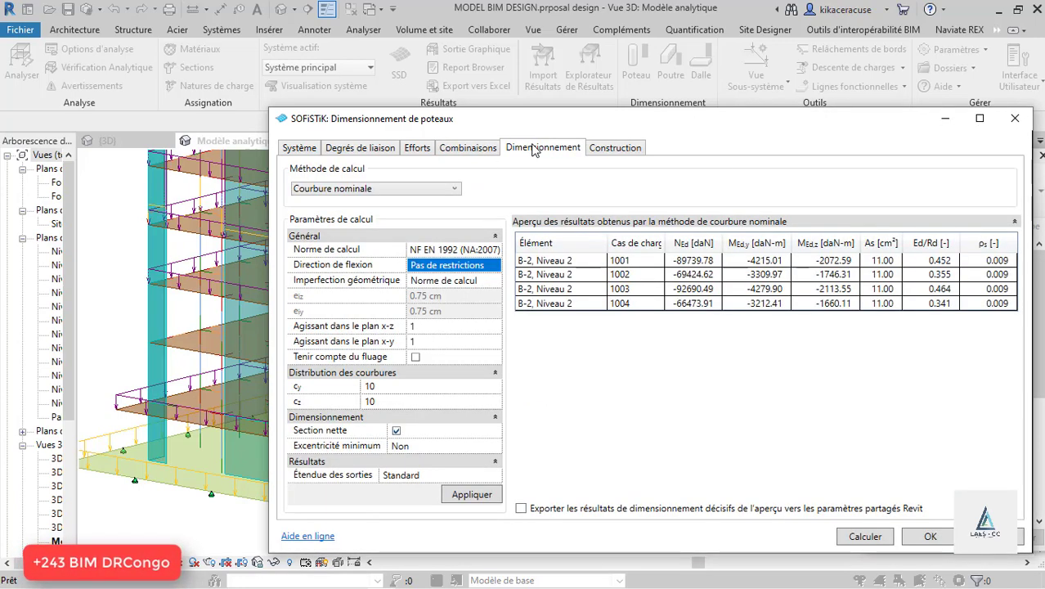
pyautogui.moveTo(558, 121); pyautogui.dragTo(419, 49)
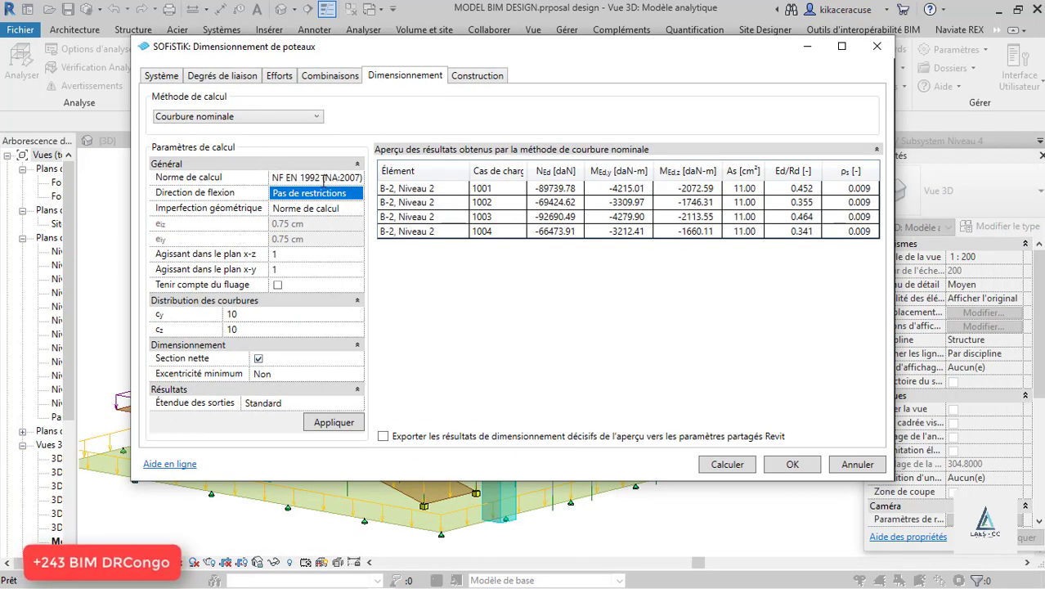
pyautogui.click(339, 197)
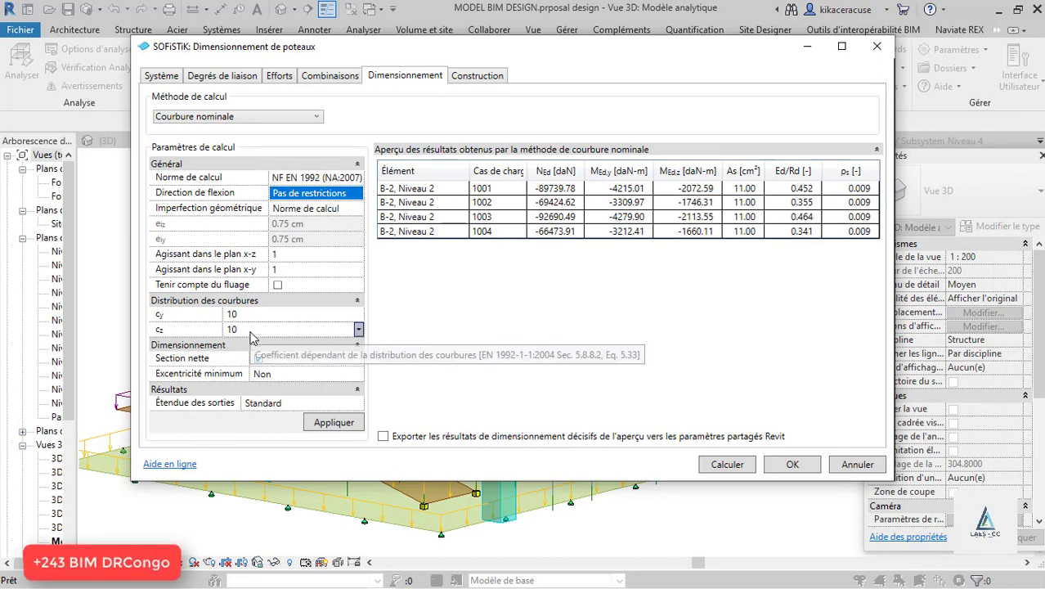
# Enable the fire verification by method A (EN1992-1-2, 5.3.2) and calculate the column design group
pyautogui.click(453, 82)
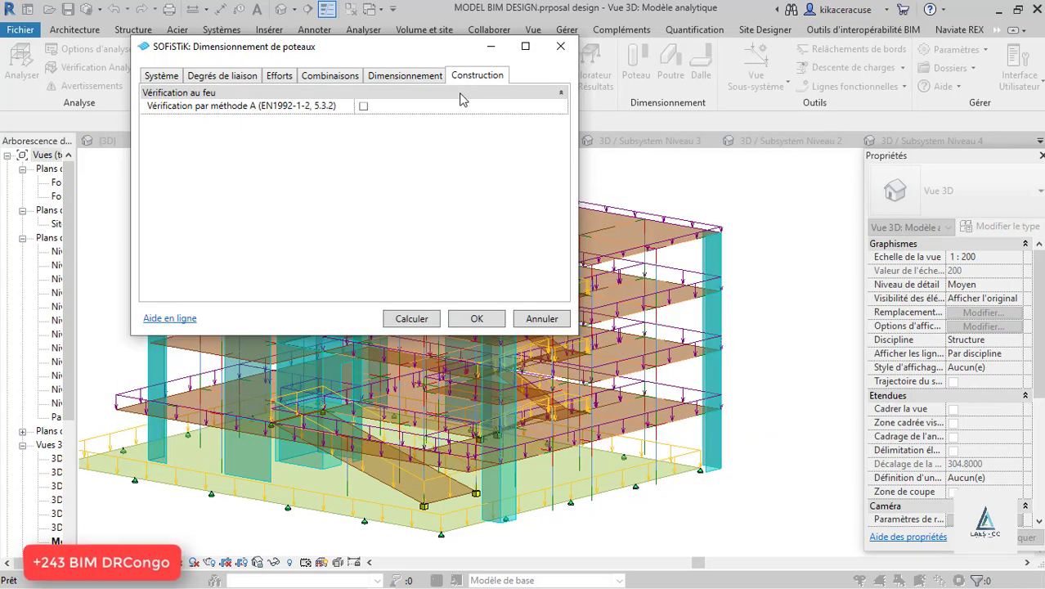
pyautogui.click(363, 107)
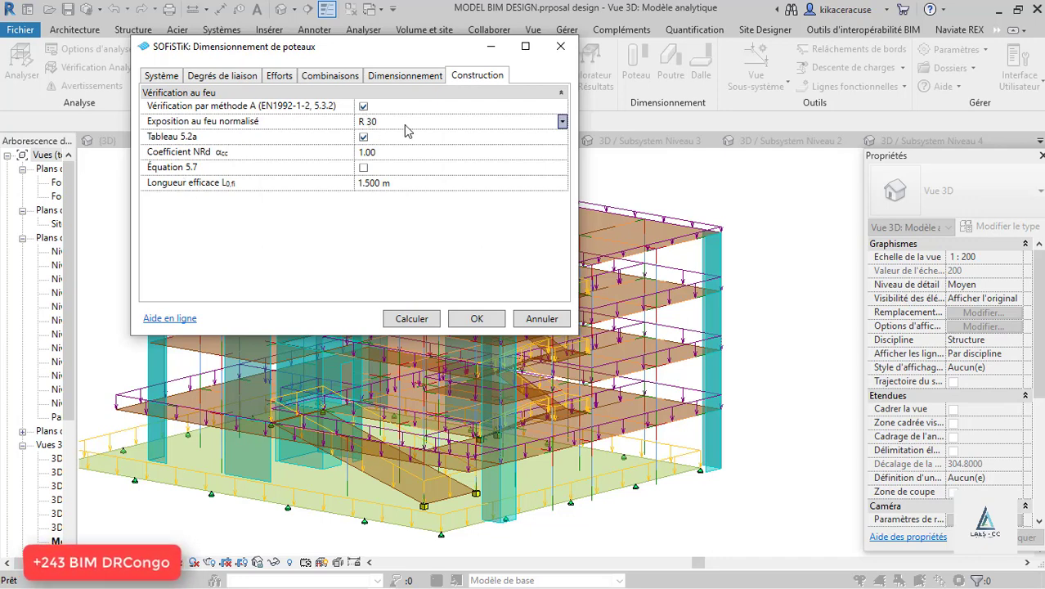
pyautogui.click(405, 75)
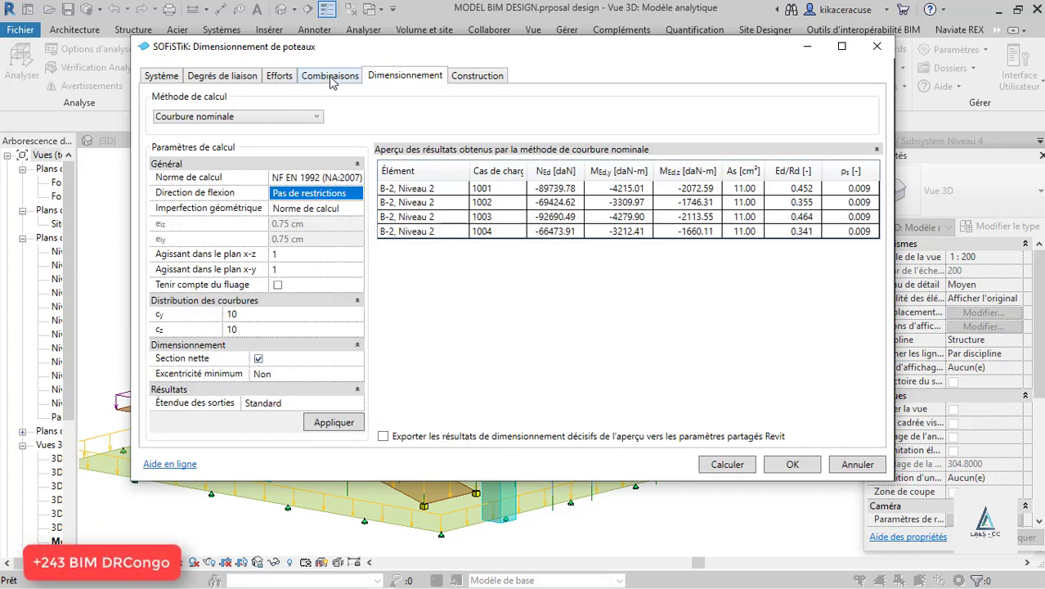
pyautogui.click(331, 77)
pyautogui.click(275, 79)
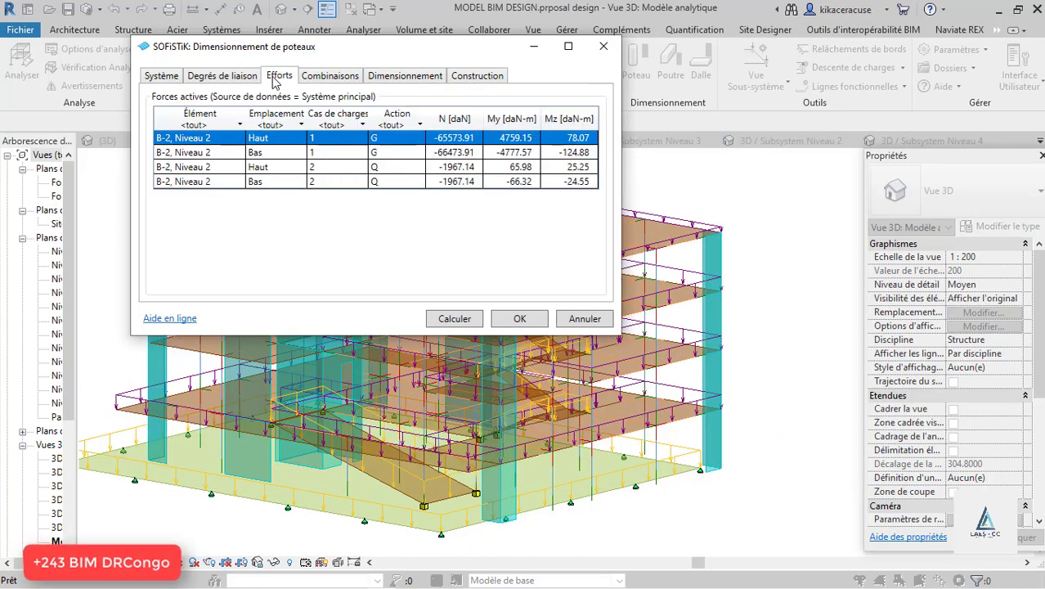
pyautogui.click(454, 322)
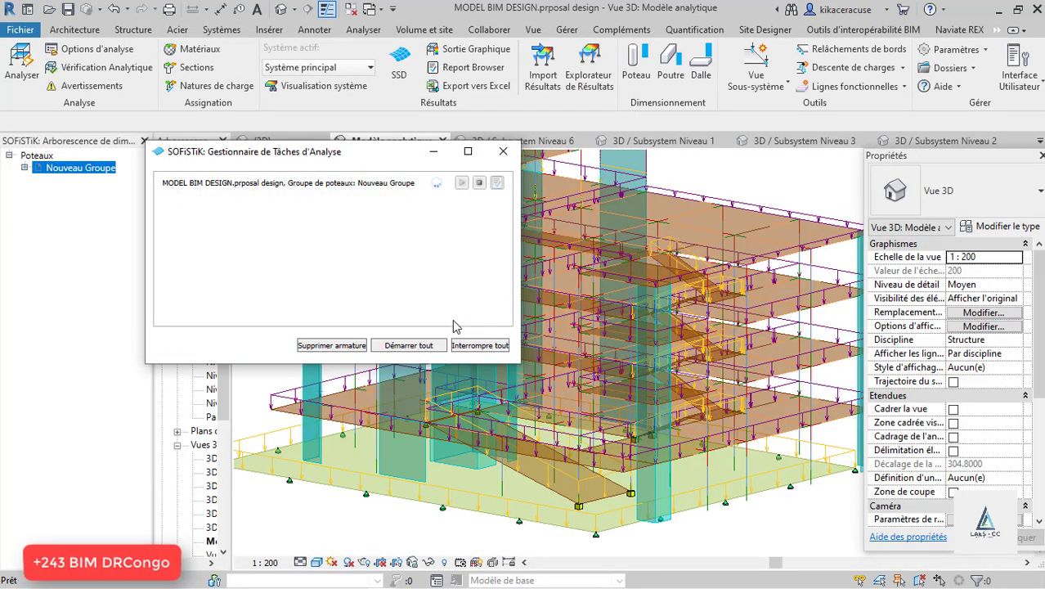
# Open the column group's design report and examine its combined forces, nominal curvature results, reinforcement proposal and fire check
pyautogui.click(497, 183)
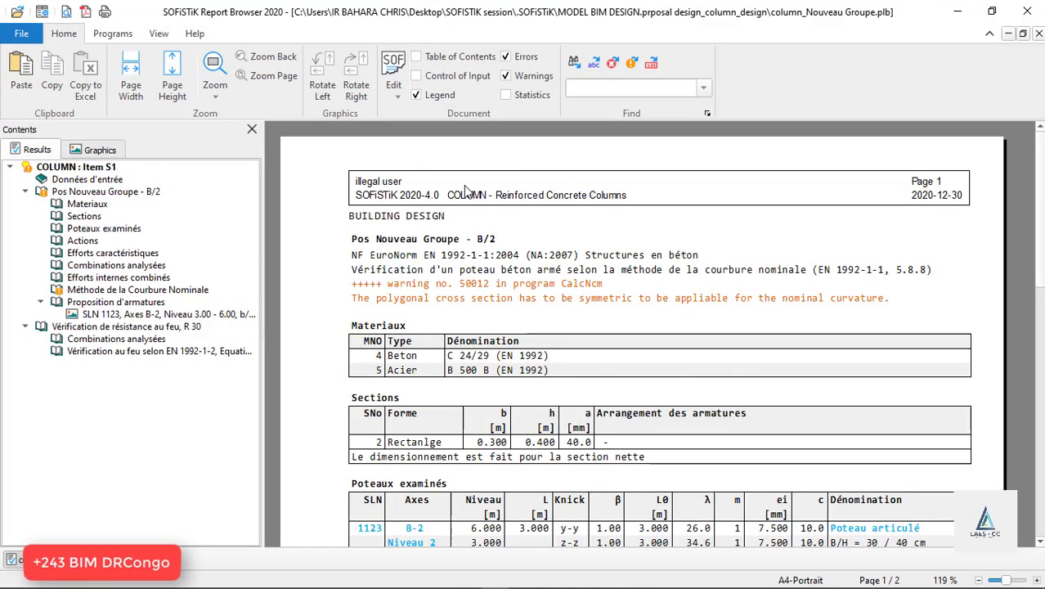
pyautogui.scroll(-10, 464, 190)
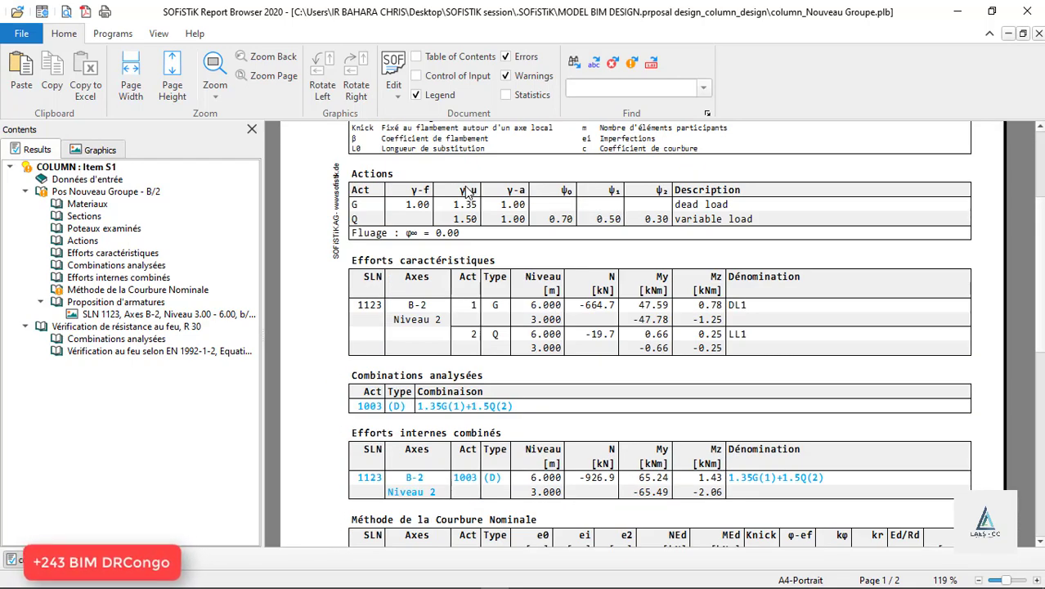
pyautogui.scroll(-8, 458, 270)
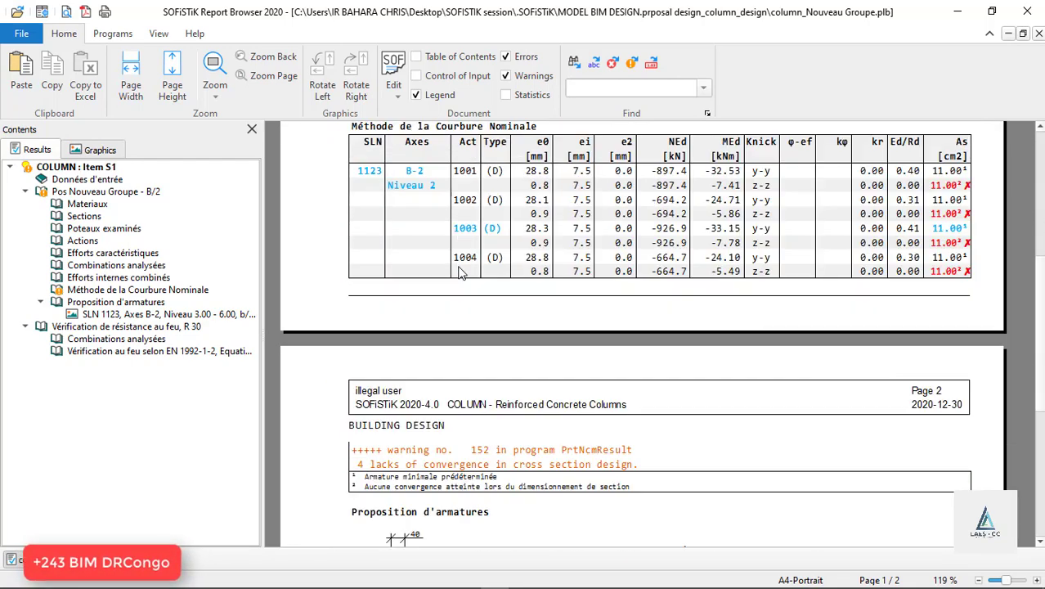
pyautogui.scroll(3, 459, 270)
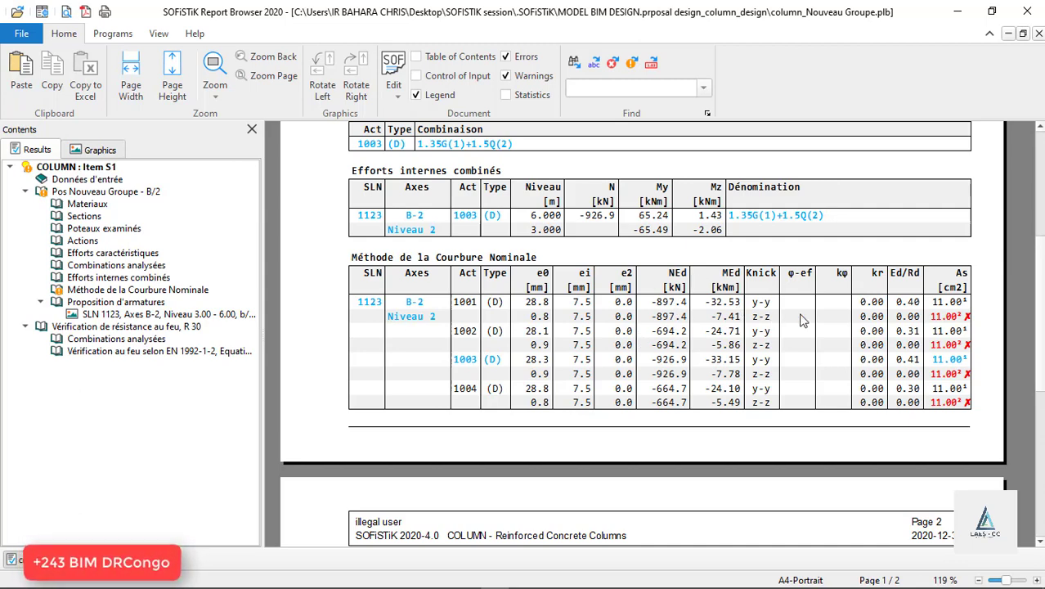
pyautogui.scroll(-1, 842, 310)
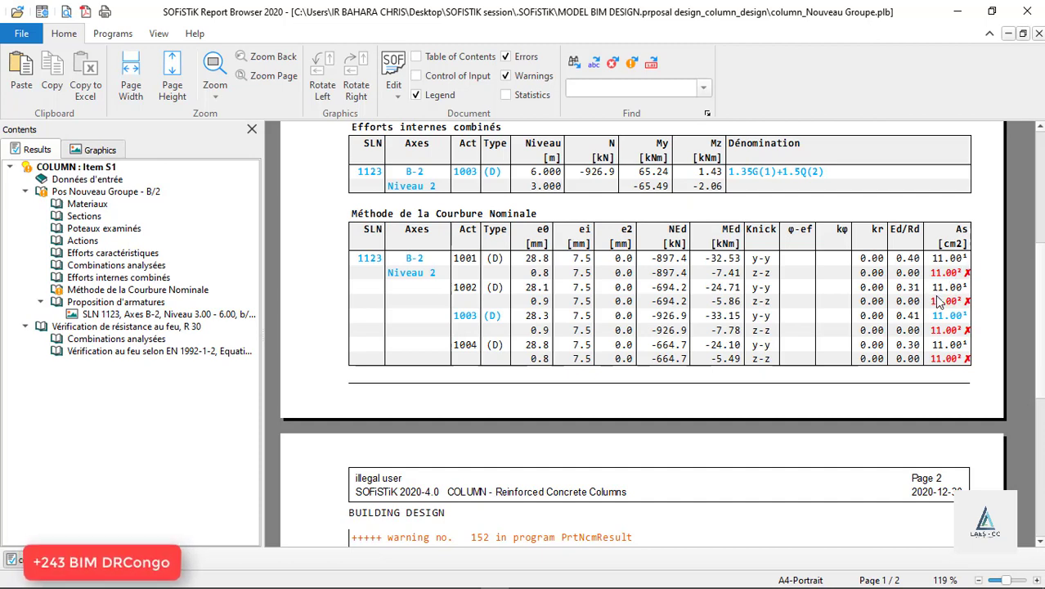
pyautogui.scroll(-4, 939, 301)
pyautogui.scroll(-5, 938, 301)
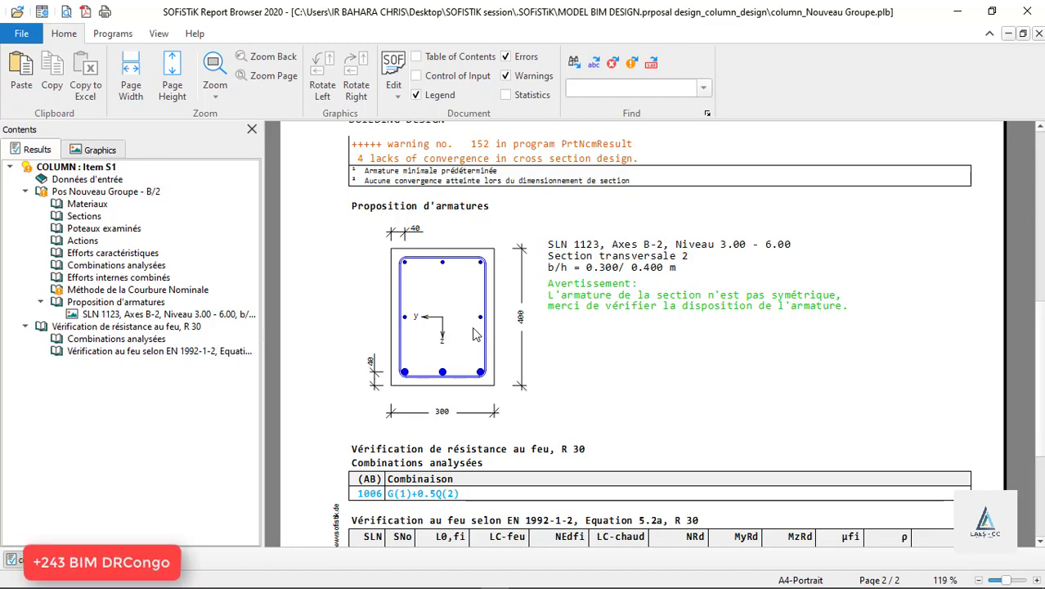
pyautogui.scroll(-13, 553, 268)
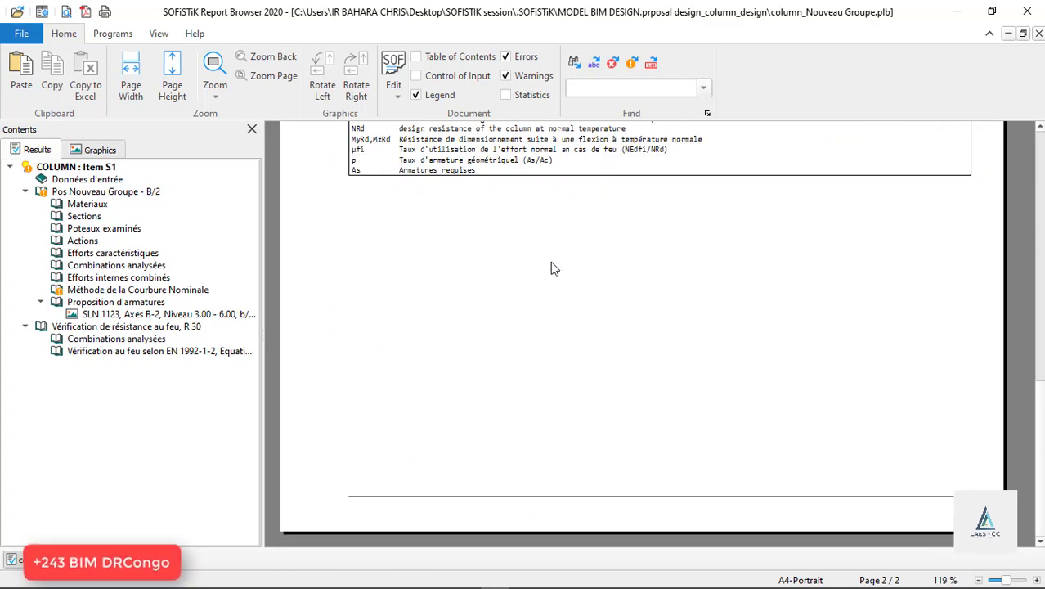
pyautogui.scroll(9, 551, 265)
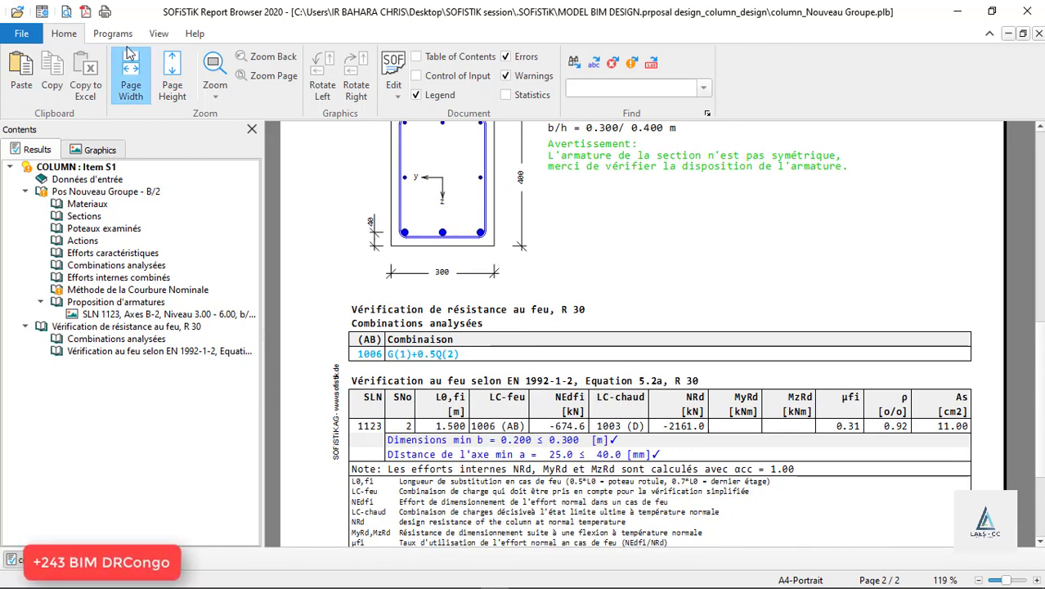
# Export the column design report to DOCX with the Basic.docx template and embedded images, saving it as column_Nouveau Groupe
pyautogui.click(21, 34)
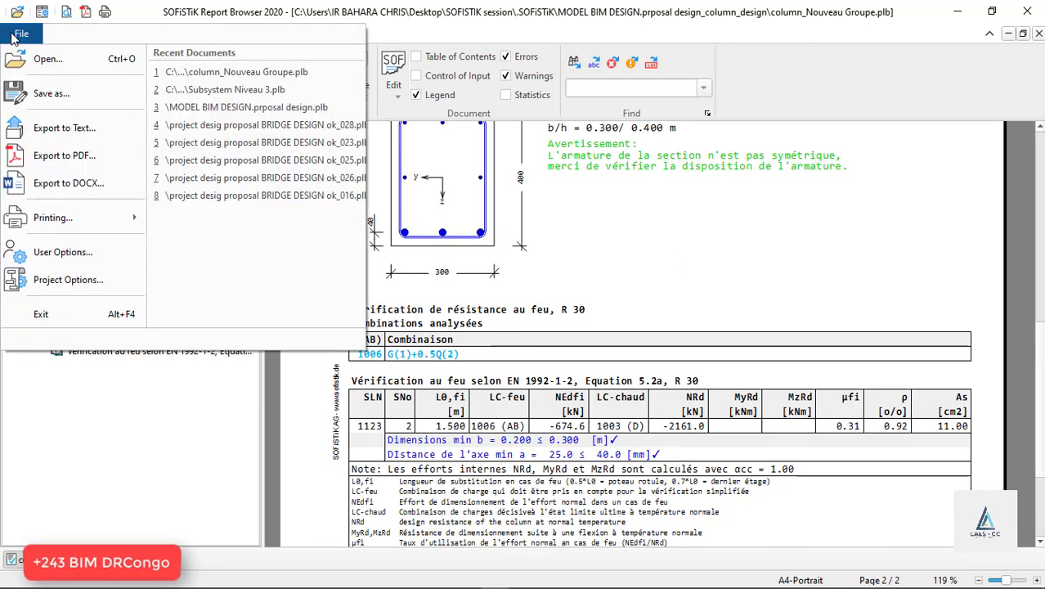
pyautogui.click(101, 183)
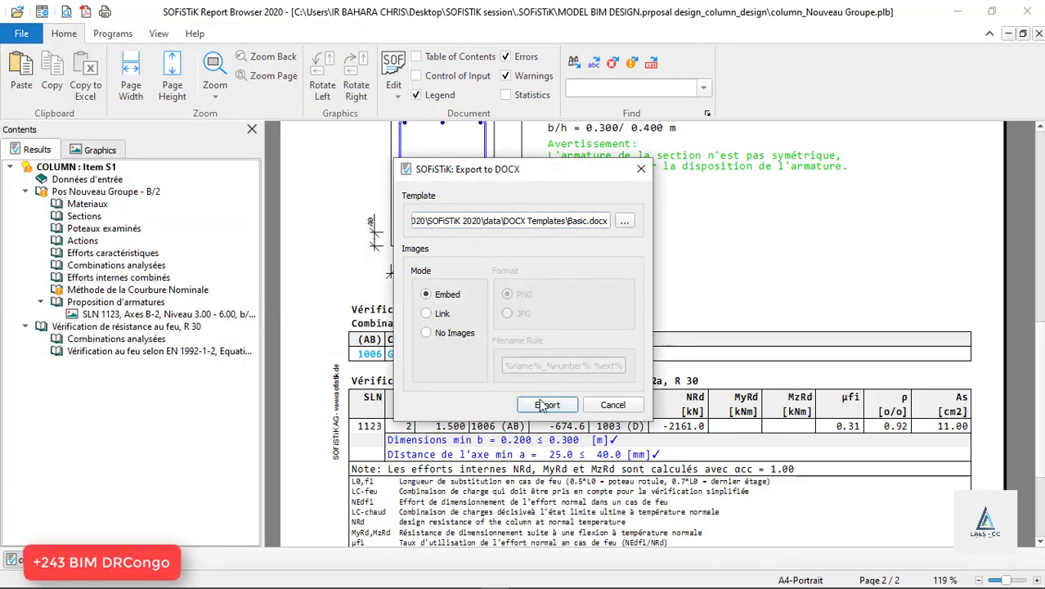
pyautogui.click(542, 406)
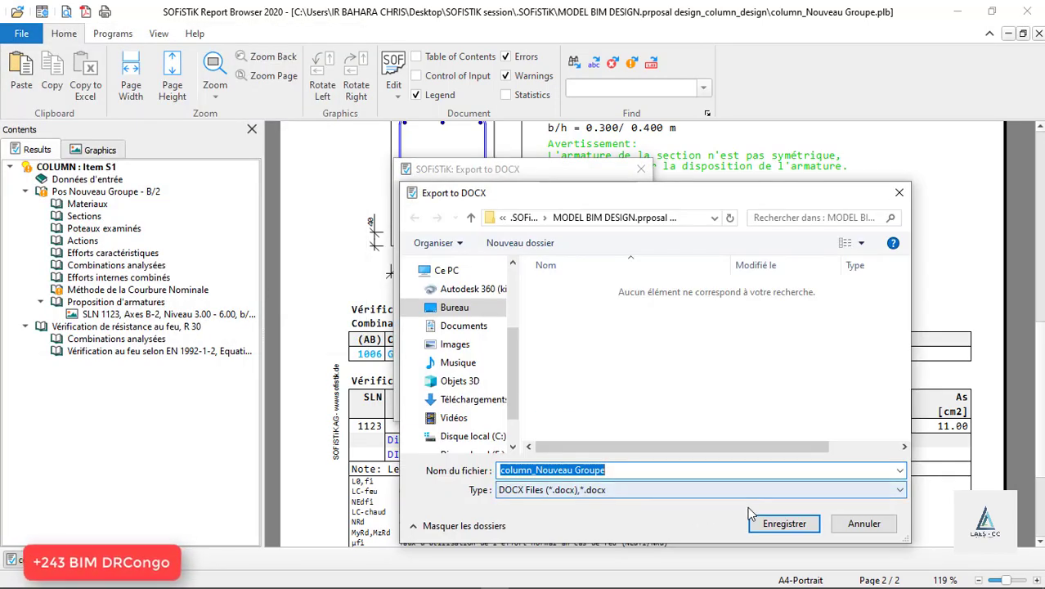
pyautogui.click(771, 523)
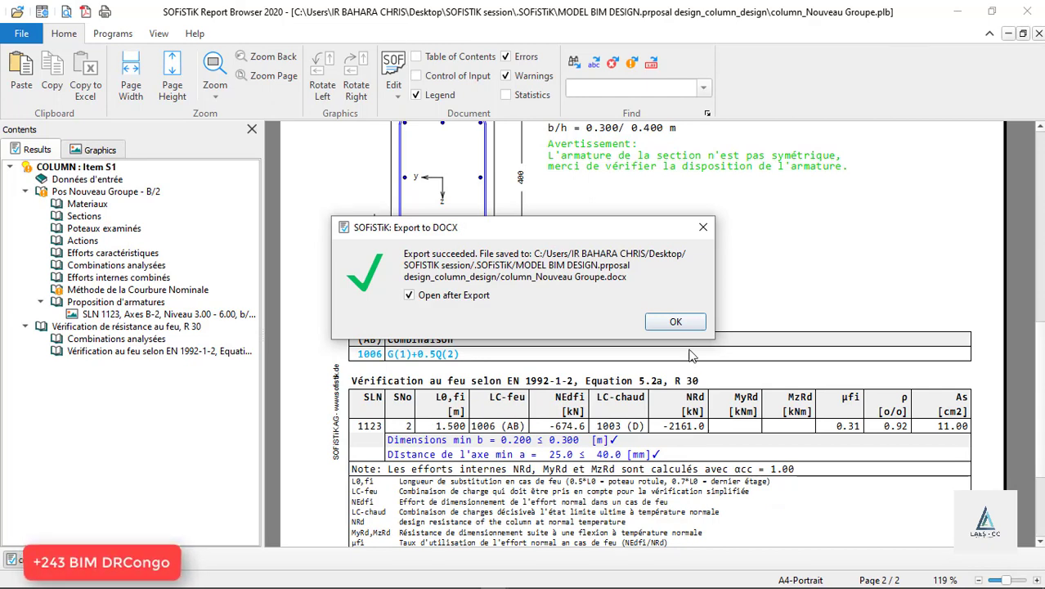
# Open the exported DOCX report in Word and close the report browser and the analysis task manager
pyautogui.click(667, 324)
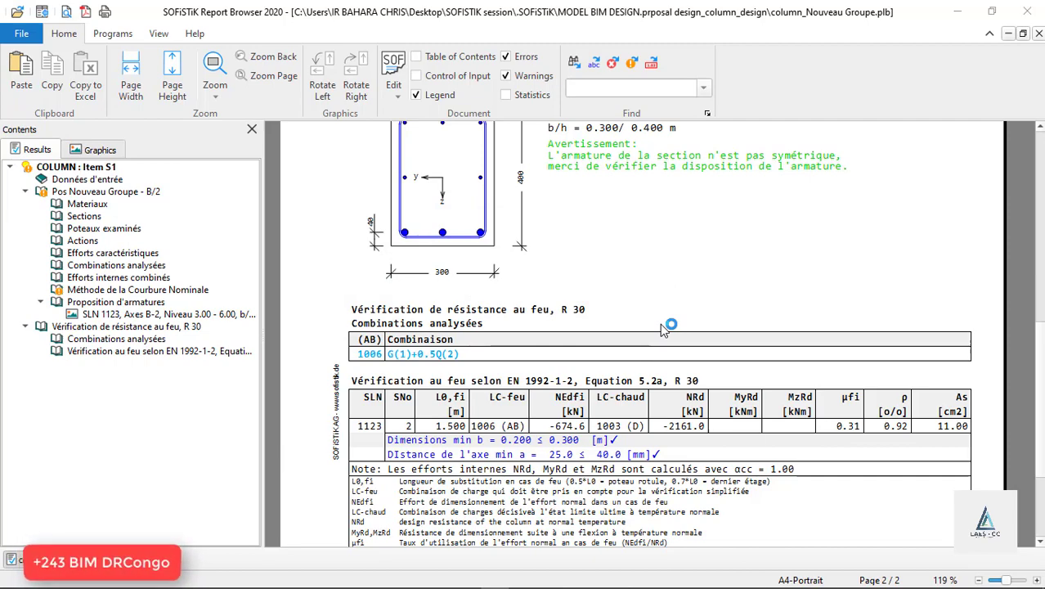
pyautogui.click(1027, 9)
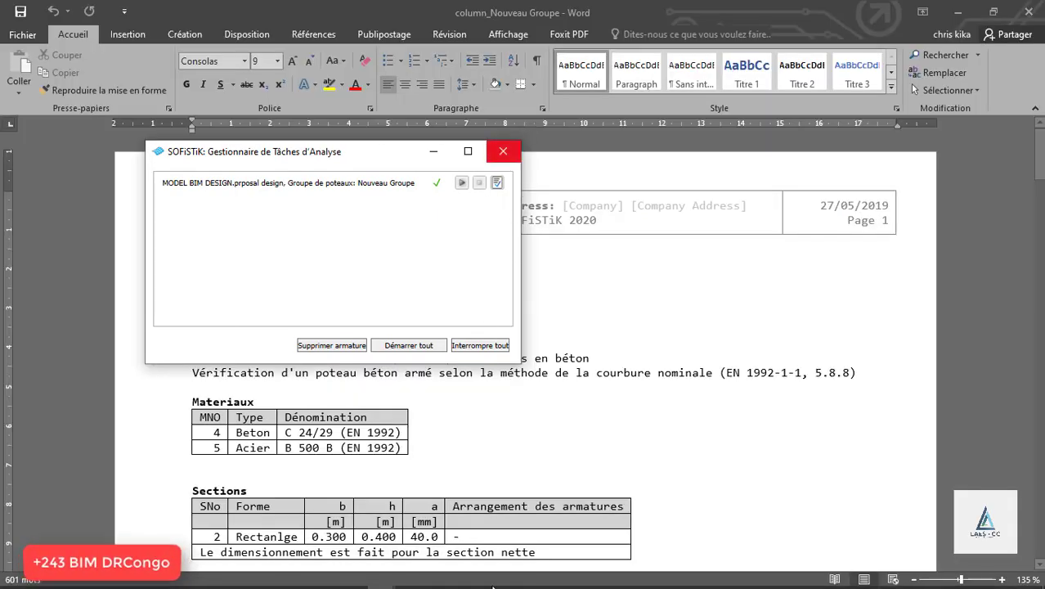
pyautogui.click(503, 152)
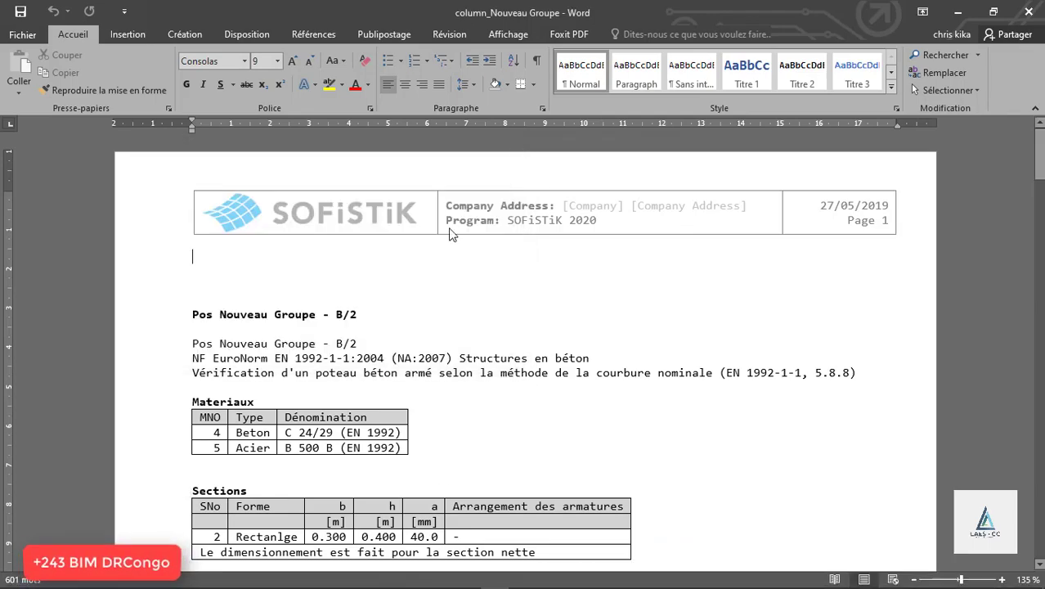
pyautogui.scroll(-10, 448, 229)
pyautogui.scroll(10, 386, 245)
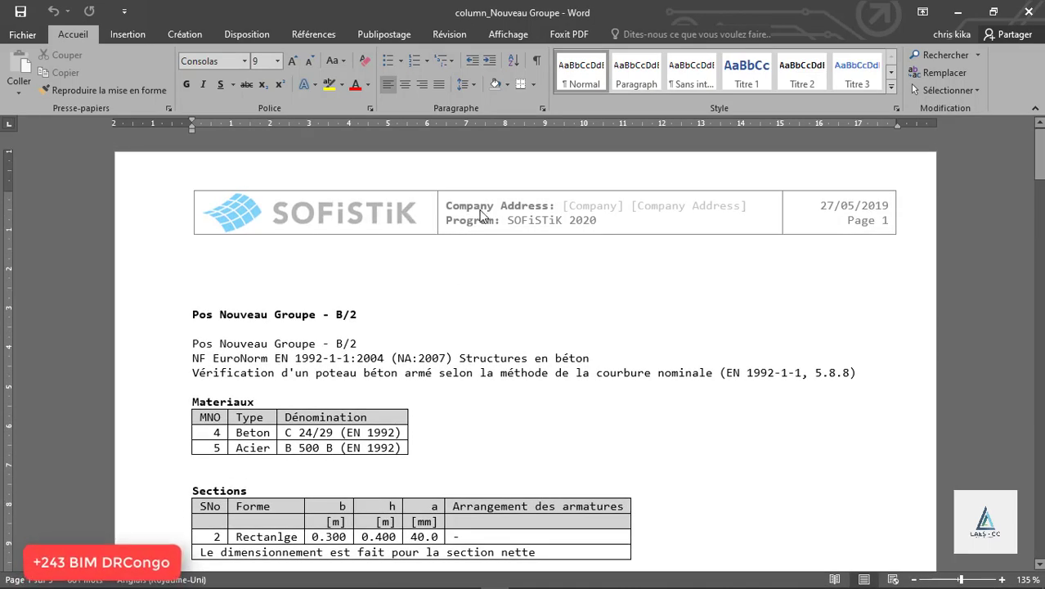
# Fill in the Company field in the report's page header with LAES-GC SARL and leave header editing
pyautogui.doubleClick(616, 211)
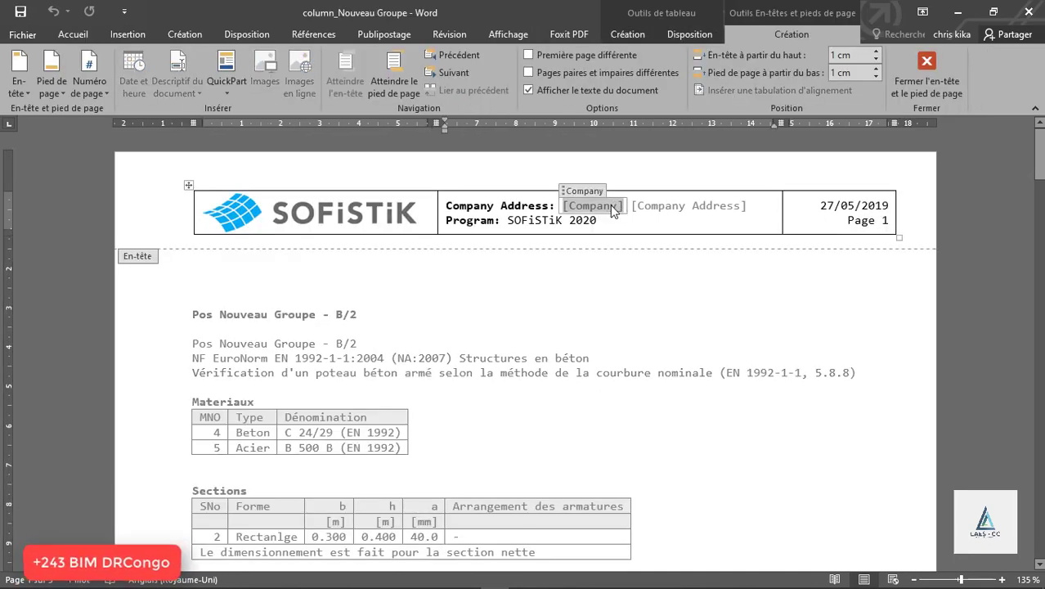
pyautogui.write('1')
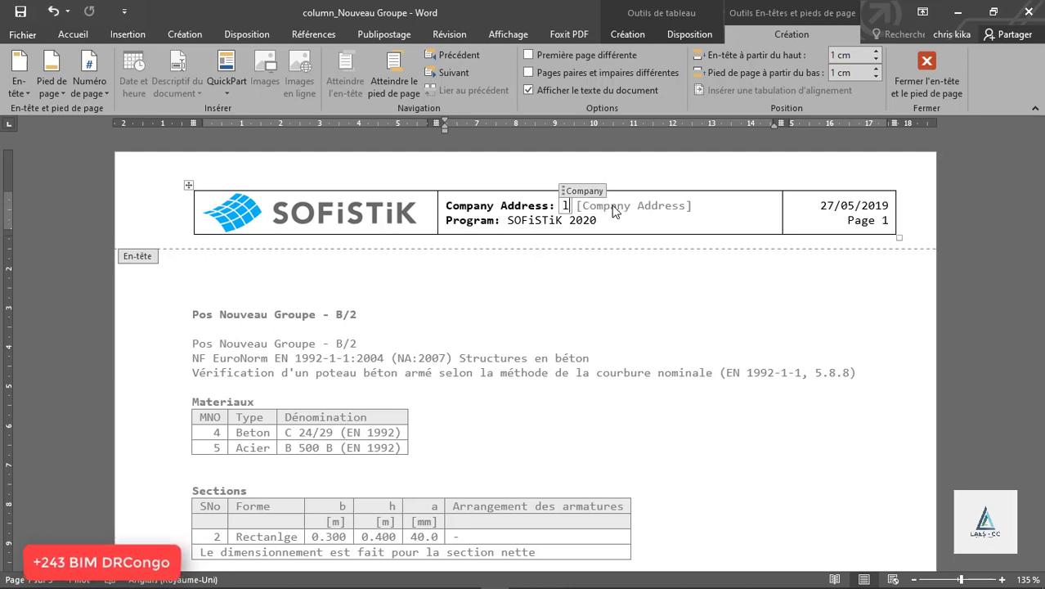
pyautogui.press('BackSpace')
pyautogui.write('LAE')
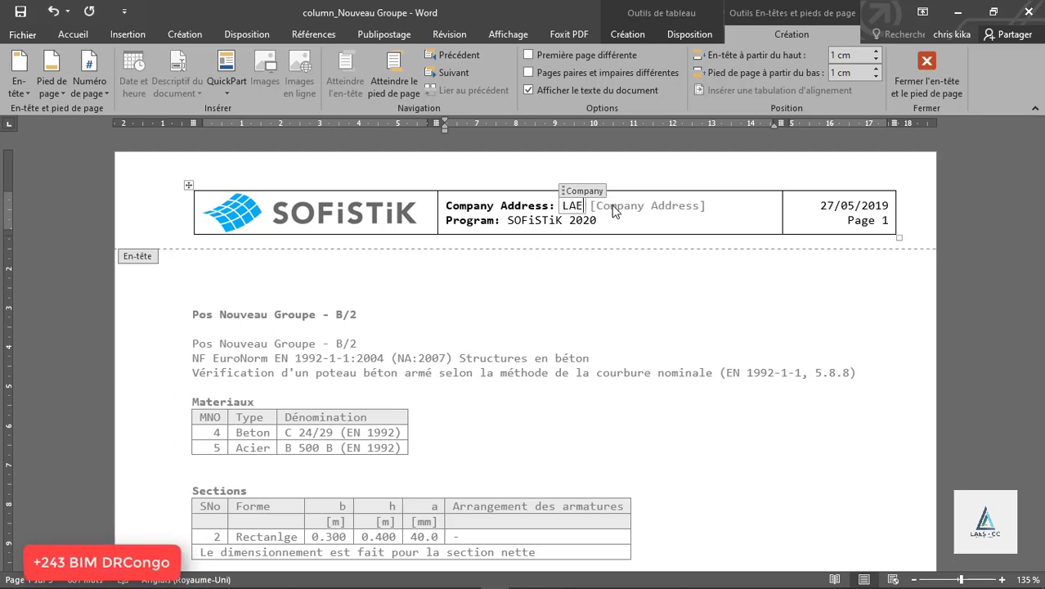
pyautogui.write('S-GC')
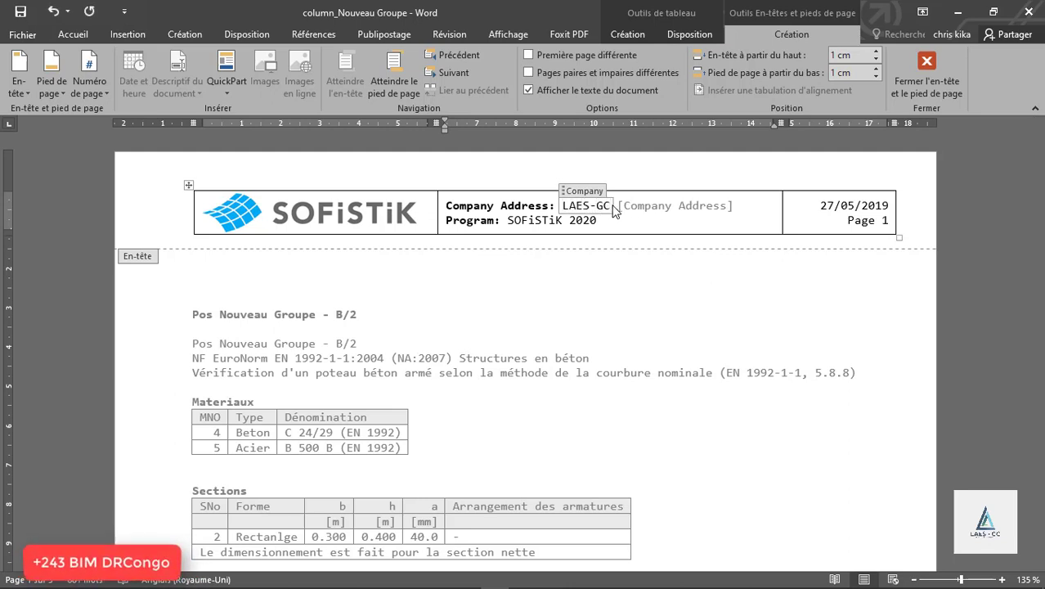
pyautogui.write(' SARL')
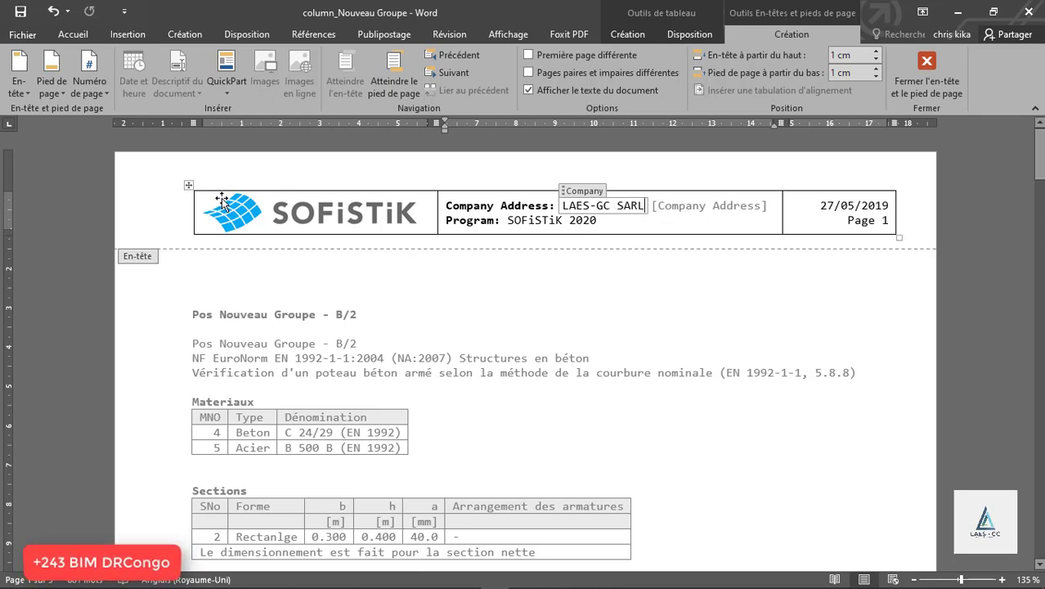
pyautogui.doubleClick(664, 302)
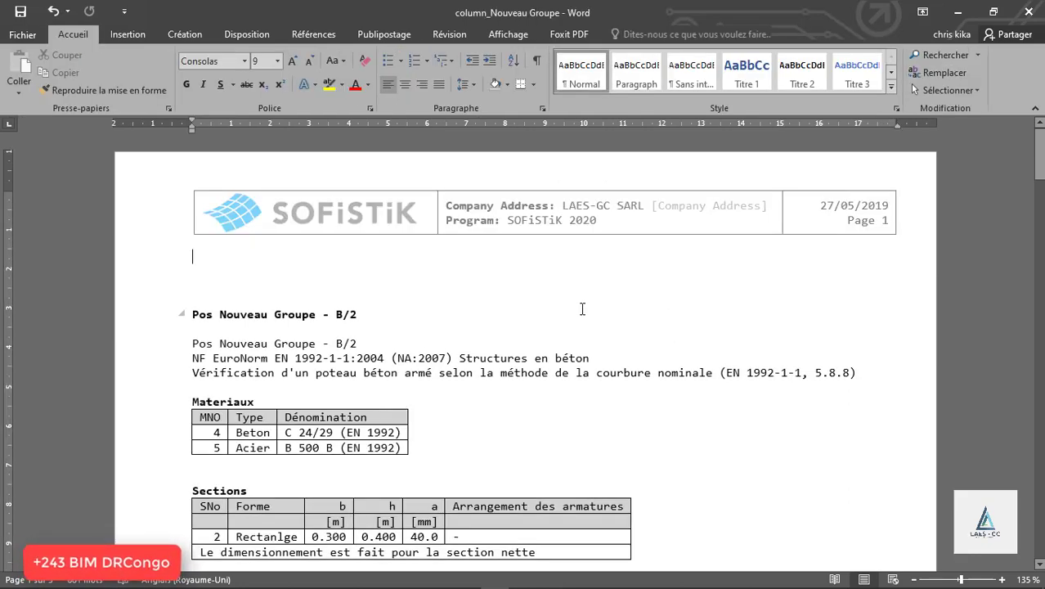
# Look through the Word report down to its last page and return to the Revit analytical model
pyautogui.scroll(-5, 568, 314)
pyautogui.scroll(5, 568, 314)
pyautogui.scroll(-20, 567, 314)
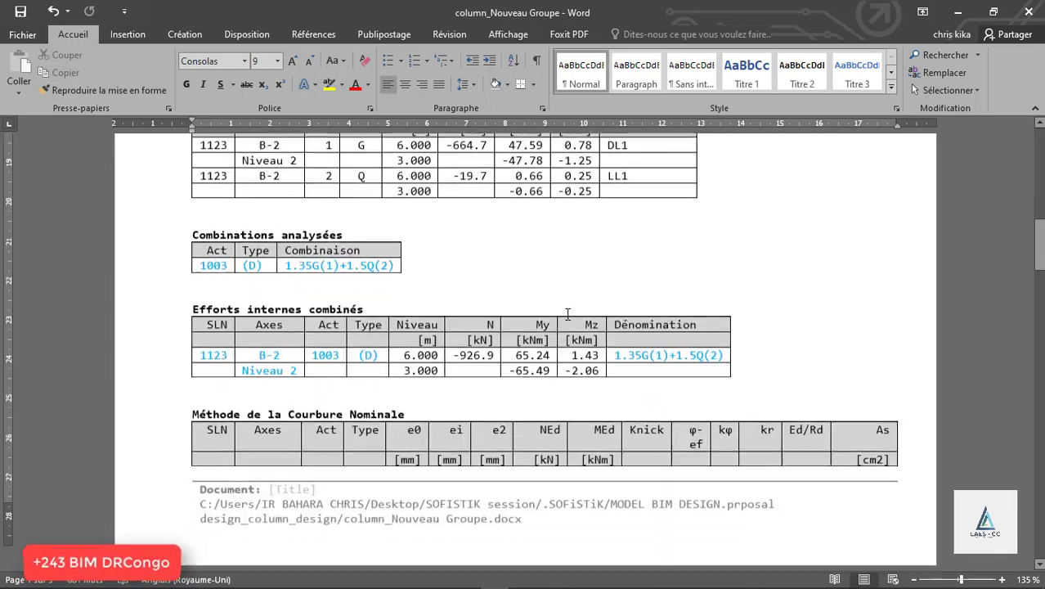
pyautogui.scroll(-15, 568, 314)
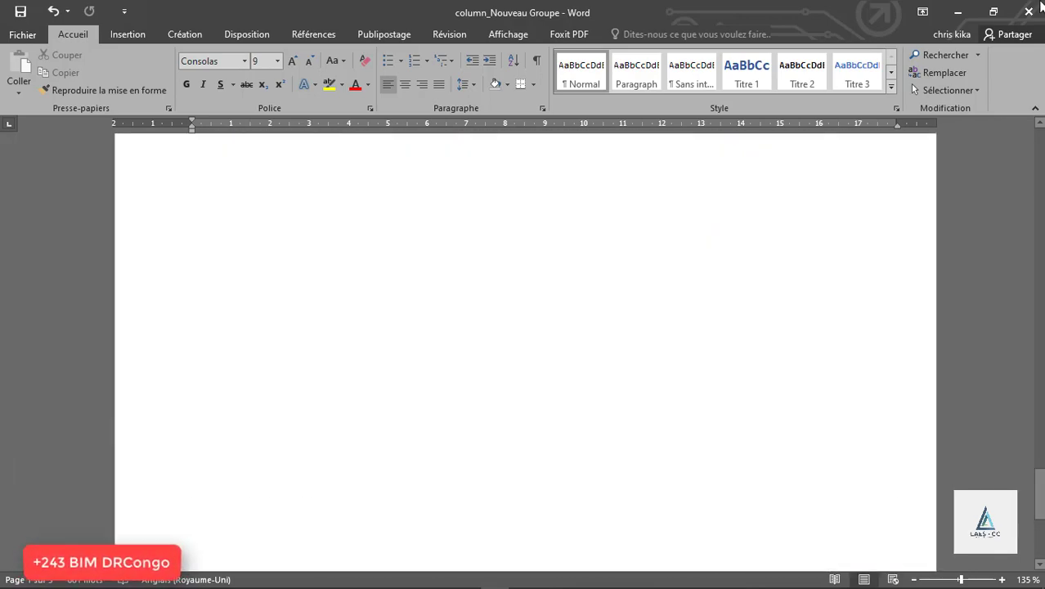
pyautogui.click(956, 14)
# Start a new column design group with all columns of the analytical model, including those already assigned to a group
pyautogui.scroll(-3, 481, 399)
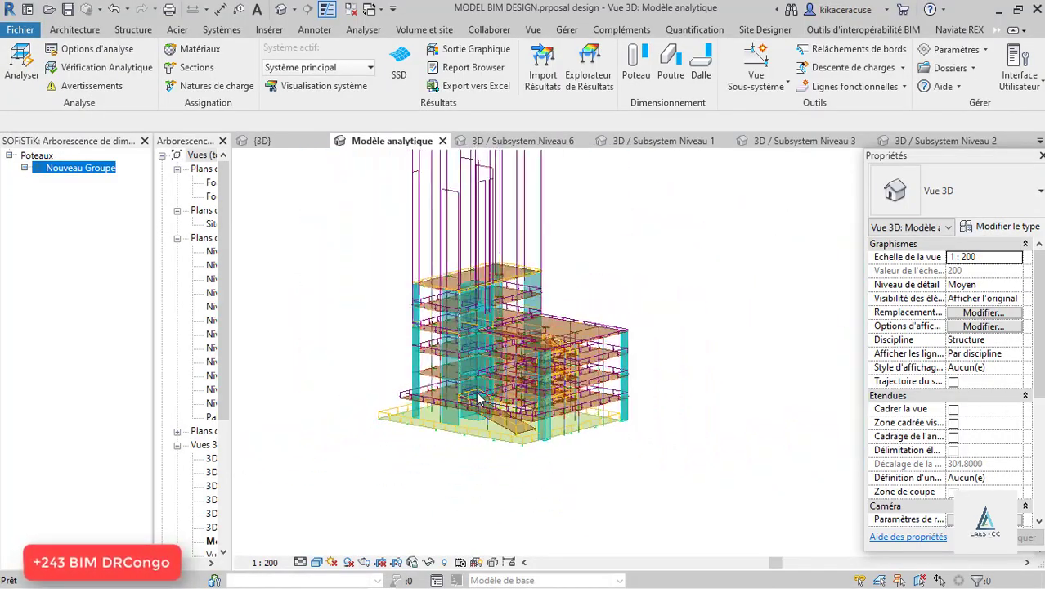
pyautogui.scroll(-3, 481, 399)
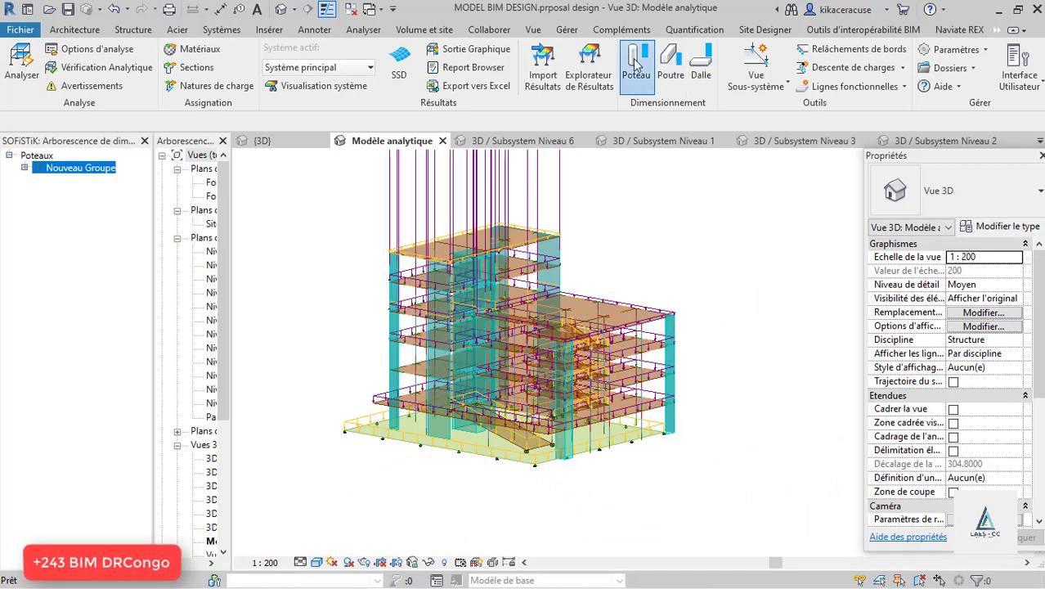
pyautogui.click(636, 65)
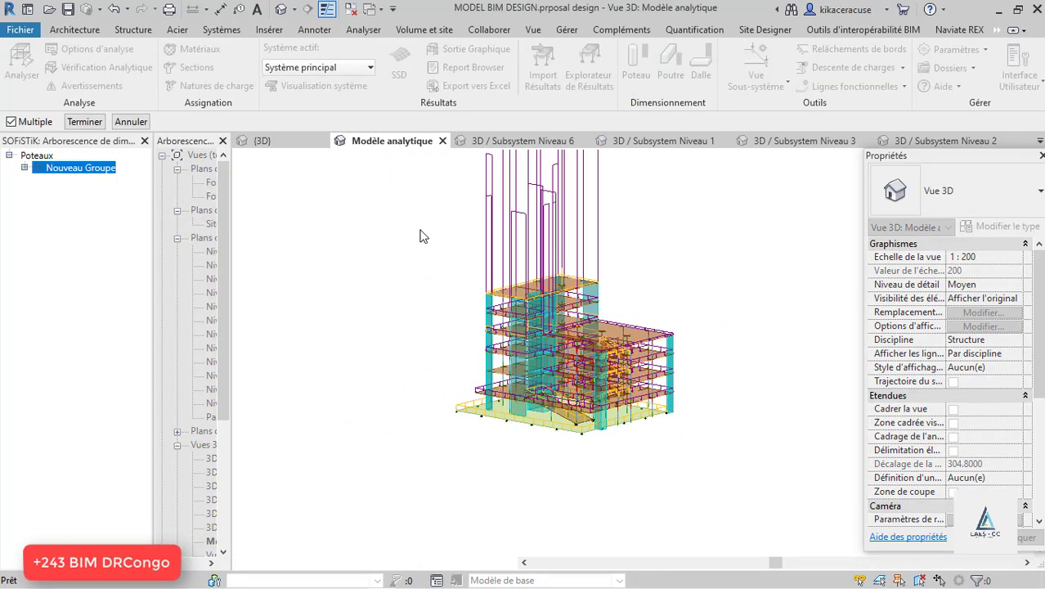
pyautogui.moveTo(323, 182); pyautogui.dragTo(812, 558)
pyautogui.scroll(5, 668, 421)
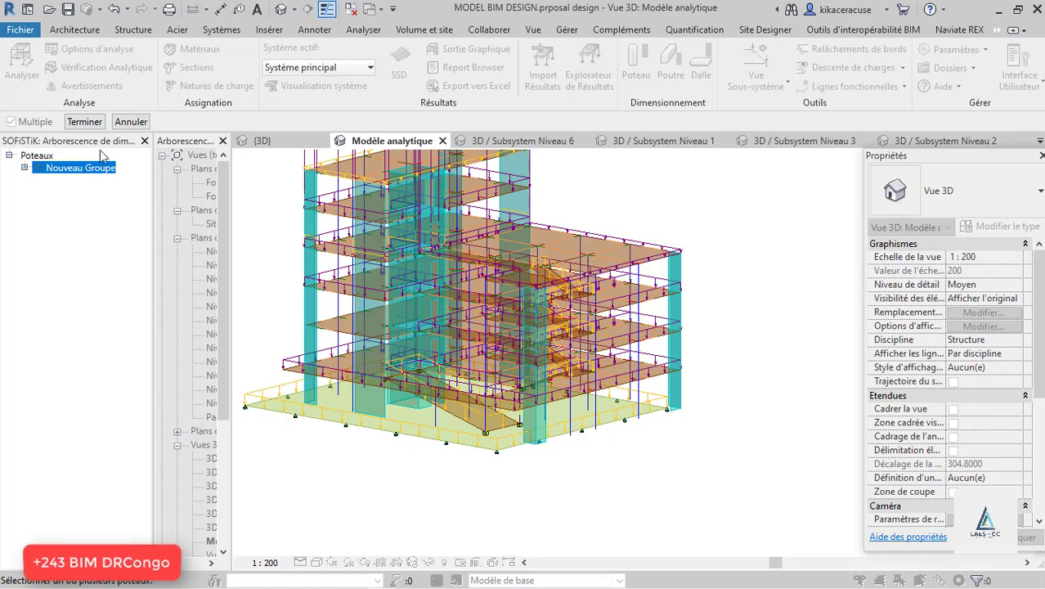
pyautogui.click(84, 121)
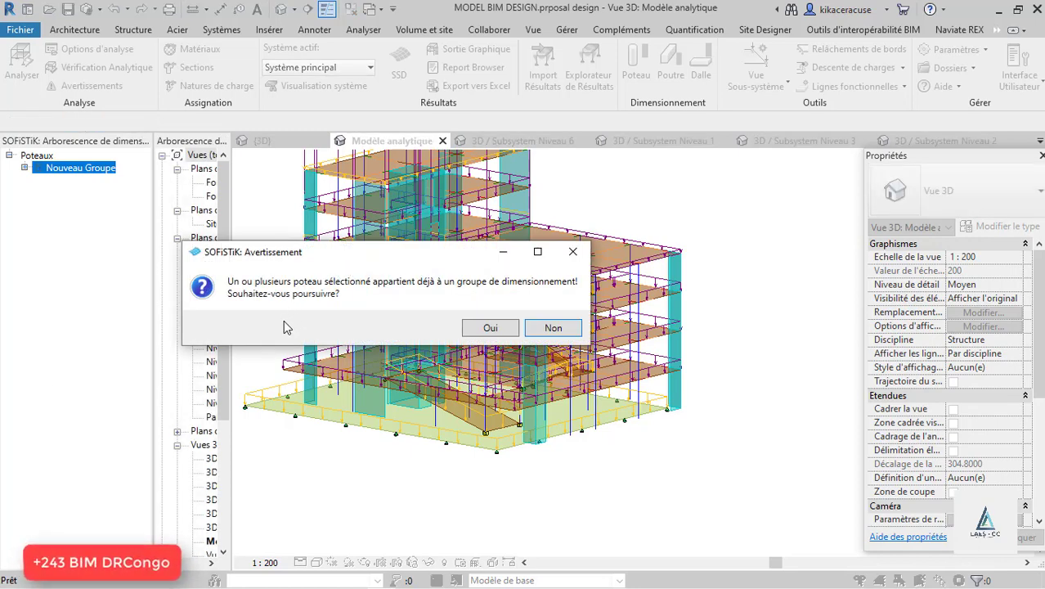
pyautogui.click(490, 329)
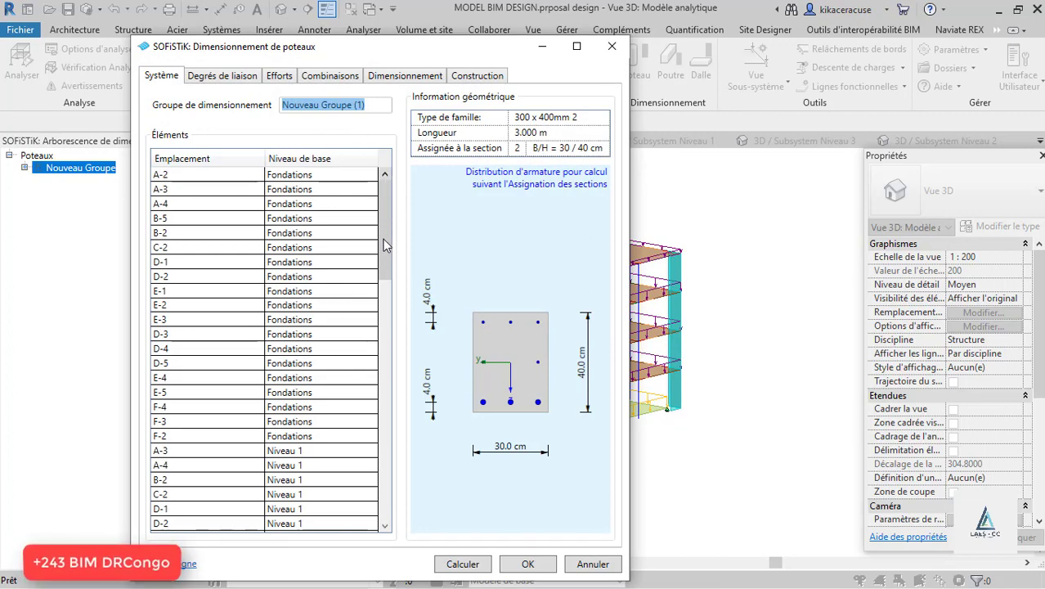
# Name the new column design group Groupe Colone 1 projet apparteme
pyautogui.moveTo(382, 239); pyautogui.dragTo(397, 197)
pyautogui.moveTo(372, 107); pyautogui.dragTo(250, 113)
pyautogui.write('Groupe Colone 1 projet')
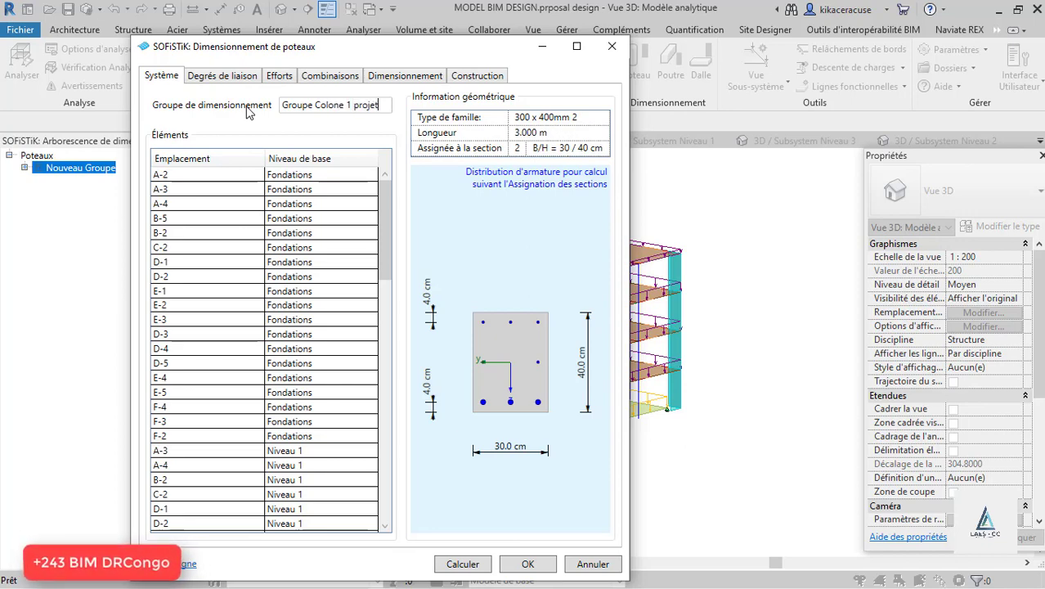
pyautogui.write('apparteme')
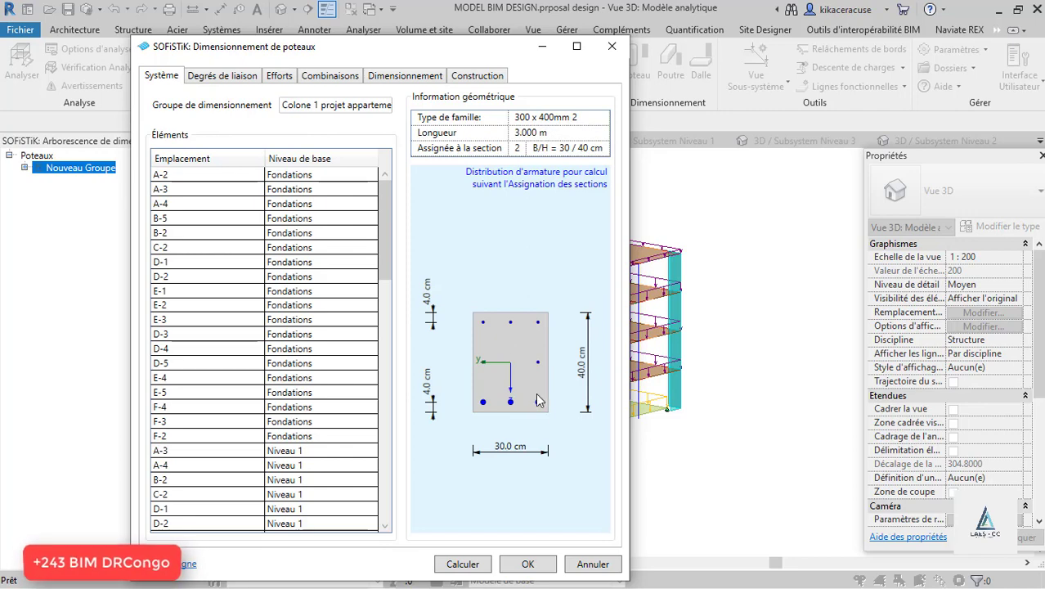
# Review the new group's end conditions, active forces for all columns, ultimate load combinations and nominal curvature design parameters
pyautogui.click(222, 83)
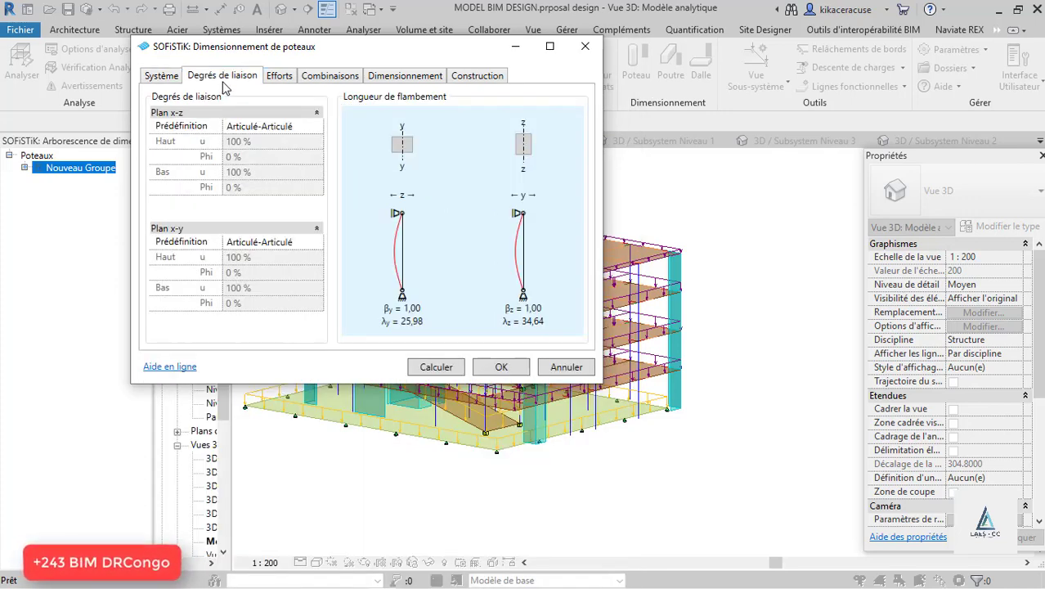
pyautogui.click(277, 78)
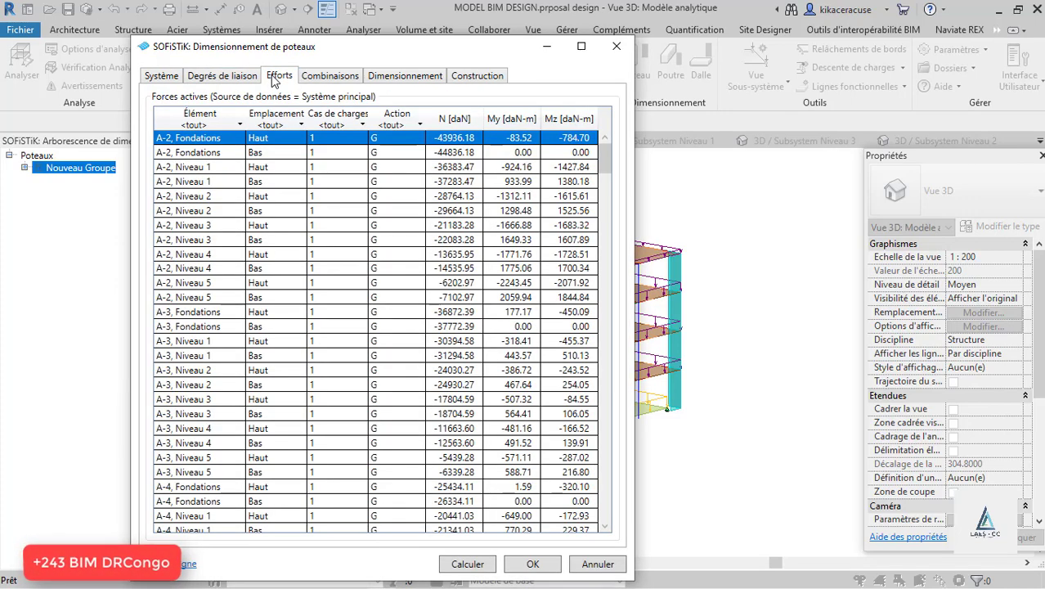
pyautogui.moveTo(416, 50); pyautogui.dragTo(415, 16)
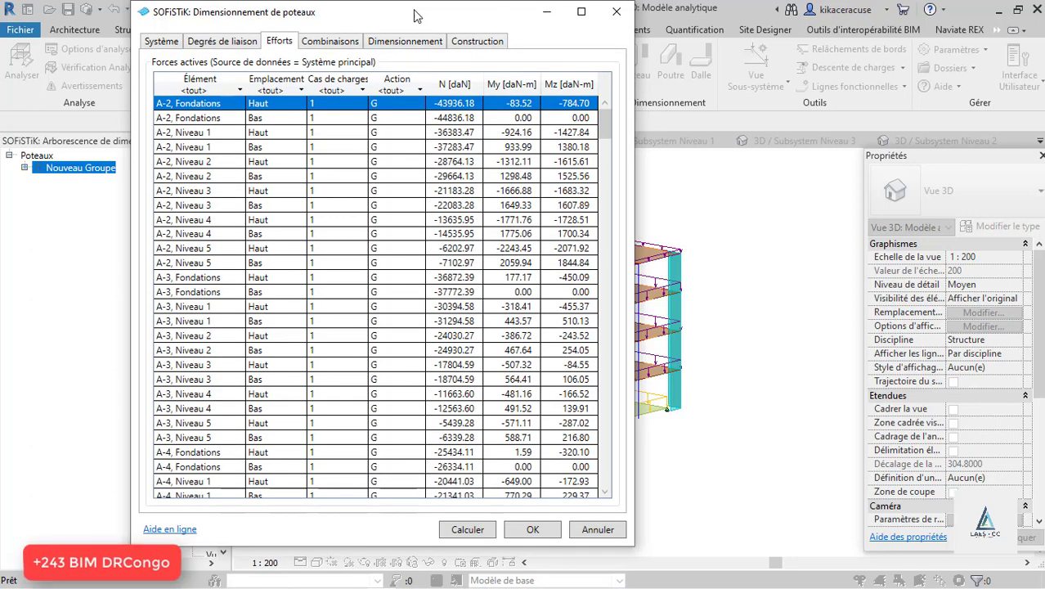
pyautogui.moveTo(637, 130); pyautogui.dragTo(690, 131)
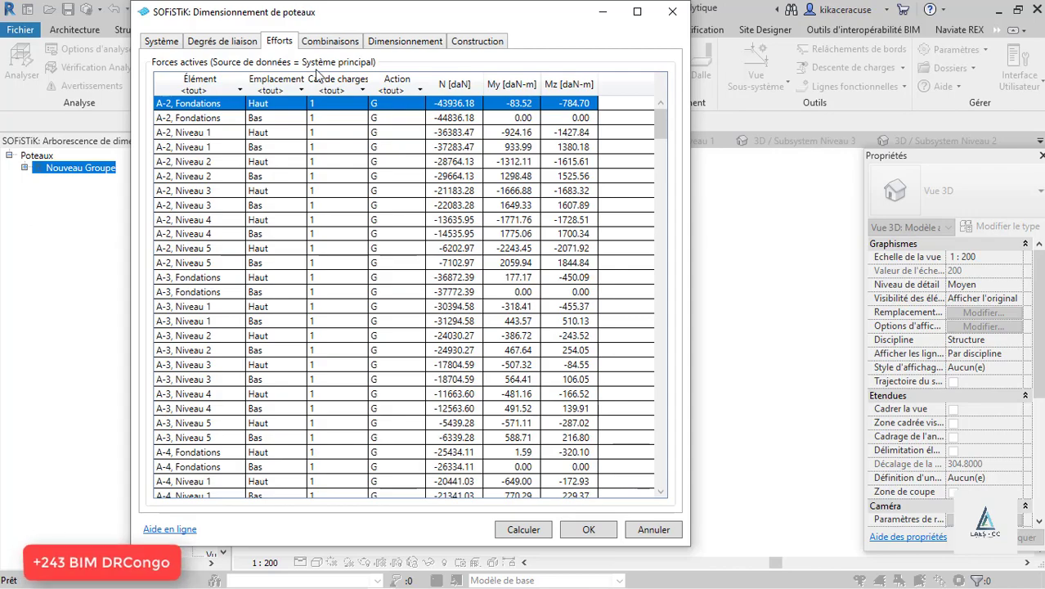
pyautogui.scroll(-20, 350, 279)
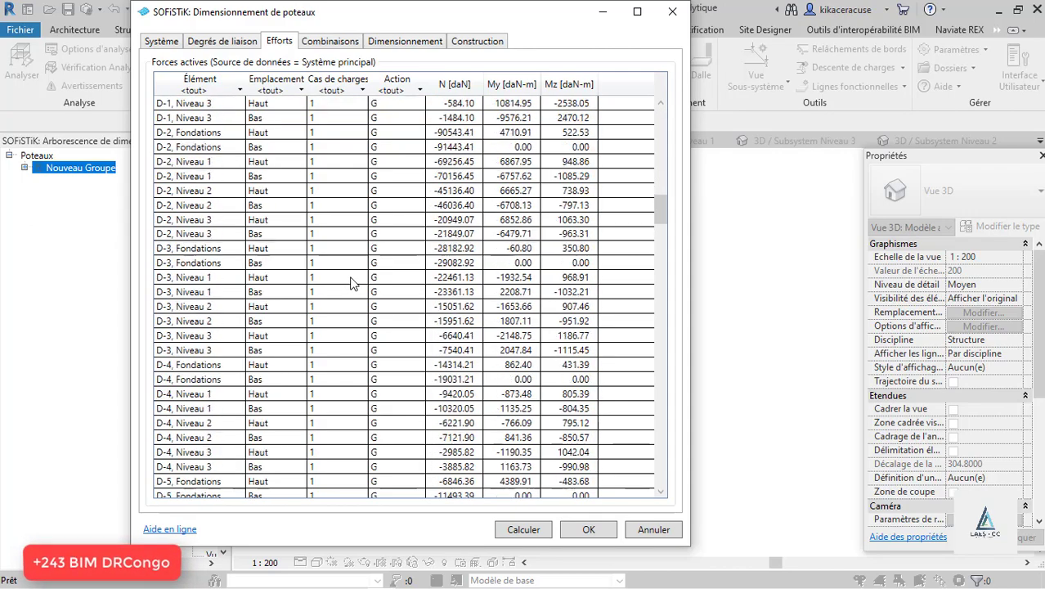
pyautogui.scroll(-20, 350, 280)
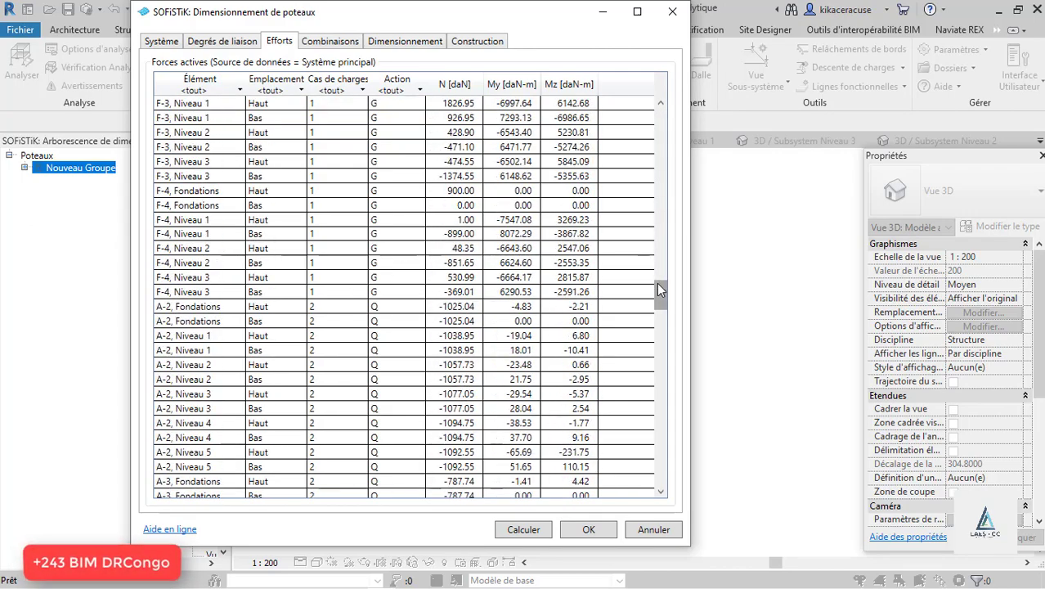
pyautogui.moveTo(660, 288); pyautogui.dragTo(647, 77)
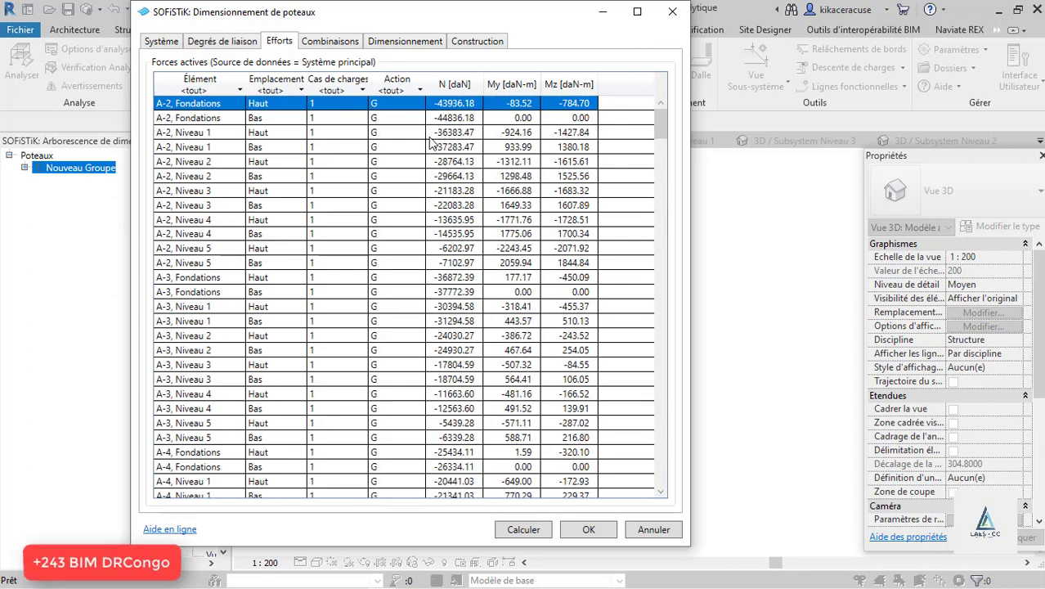
pyautogui.moveTo(661, 122); pyautogui.dragTo(661, 98)
pyautogui.click(332, 42)
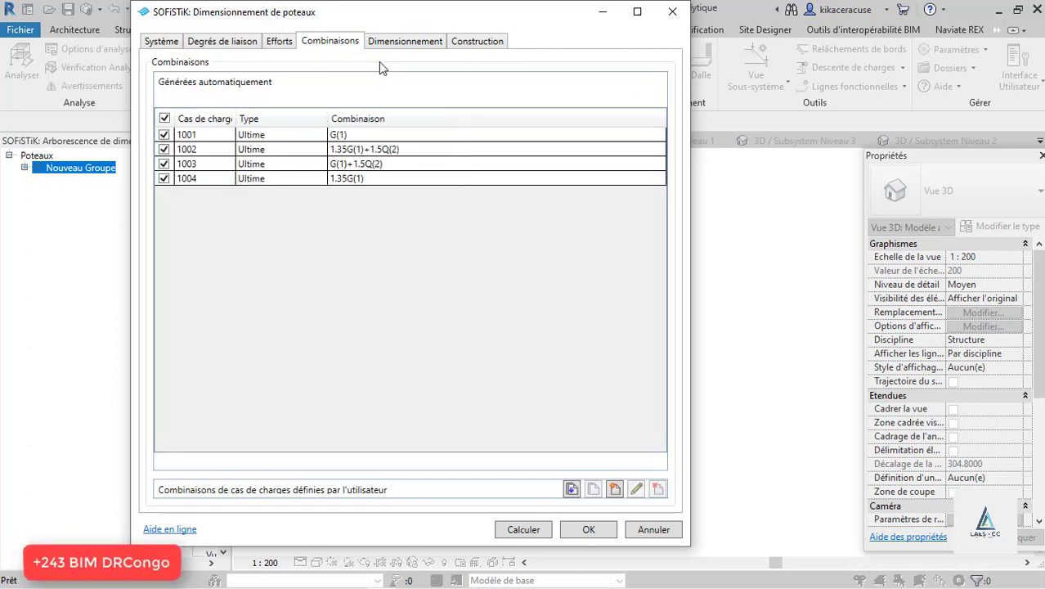
pyautogui.click(409, 45)
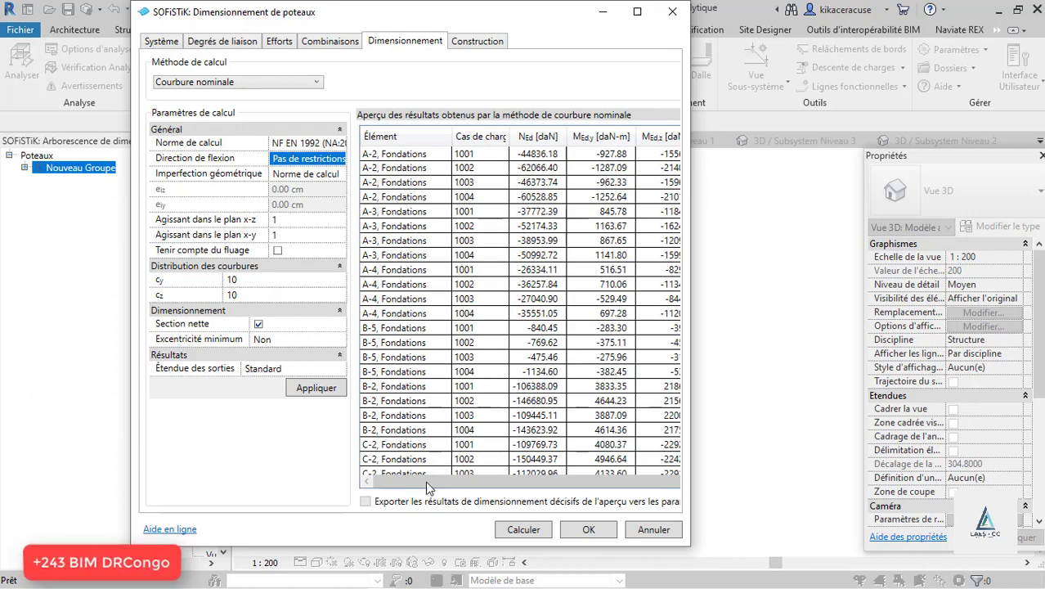
# Enable the fire verification by method A (EN1992-1-2, 5.3.2) for the new group of all columns and calculate it
pyautogui.click(479, 45)
pyautogui.click(419, 71)
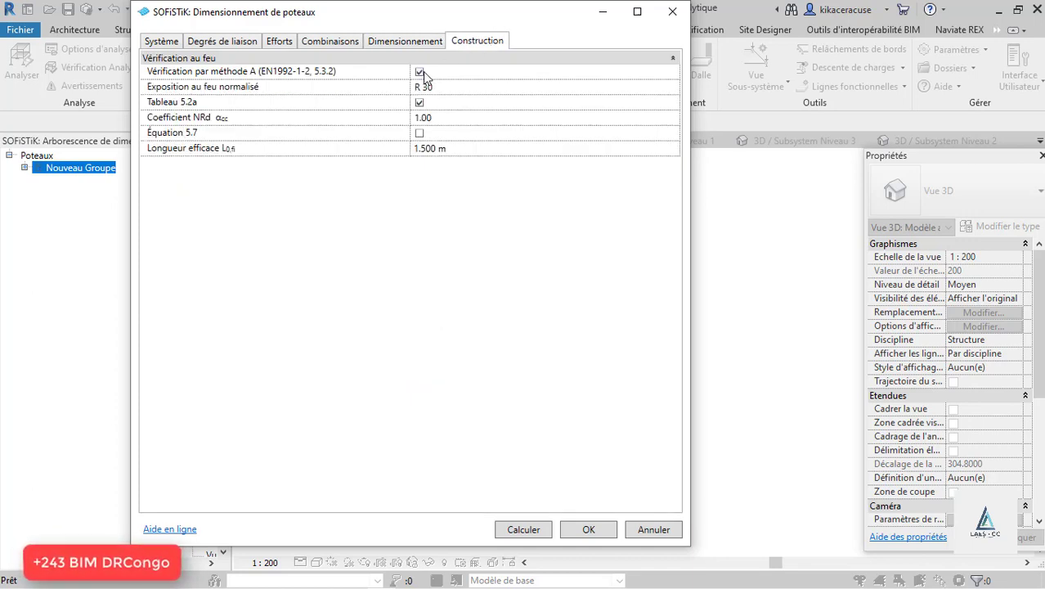
pyautogui.click(158, 41)
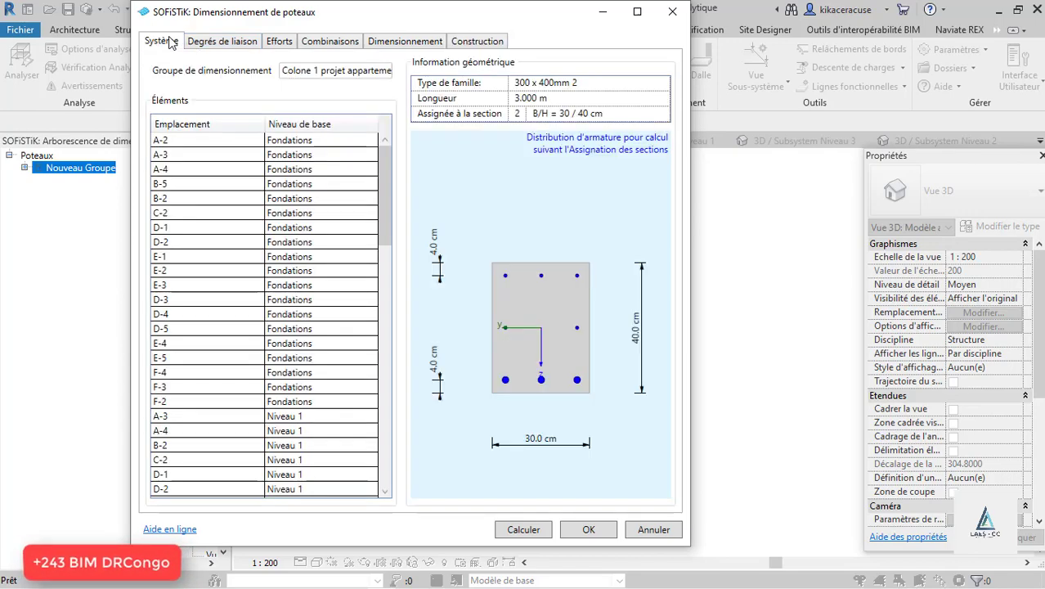
pyautogui.click(523, 529)
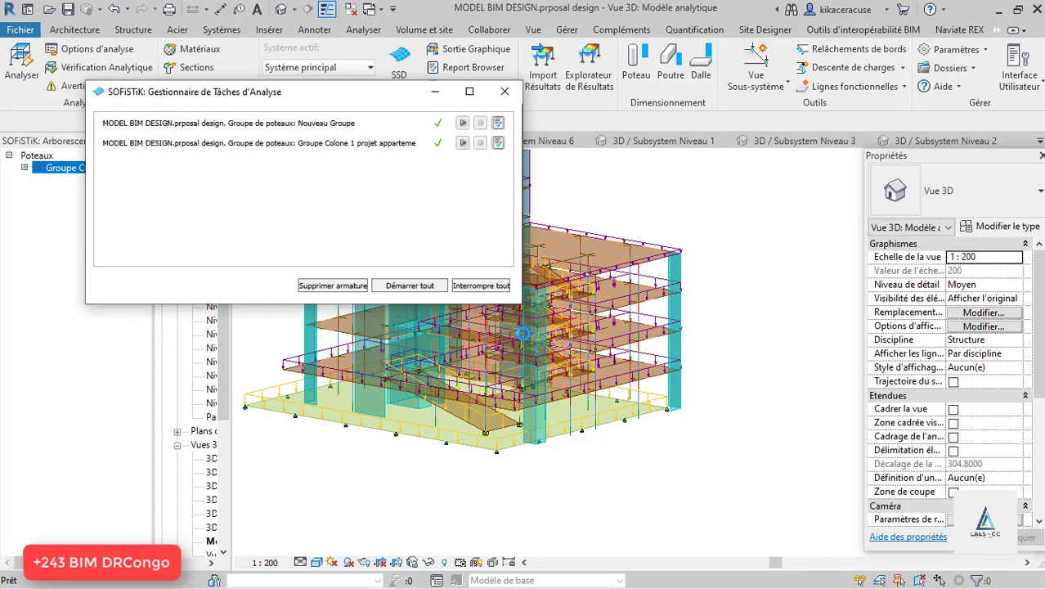
# Open the Groupe Colone 1 projet apparteme design report and examine its column list, combined internal forces, nominal curvature results, proposed reinforcement and fire verification
pyautogui.click(500, 143)
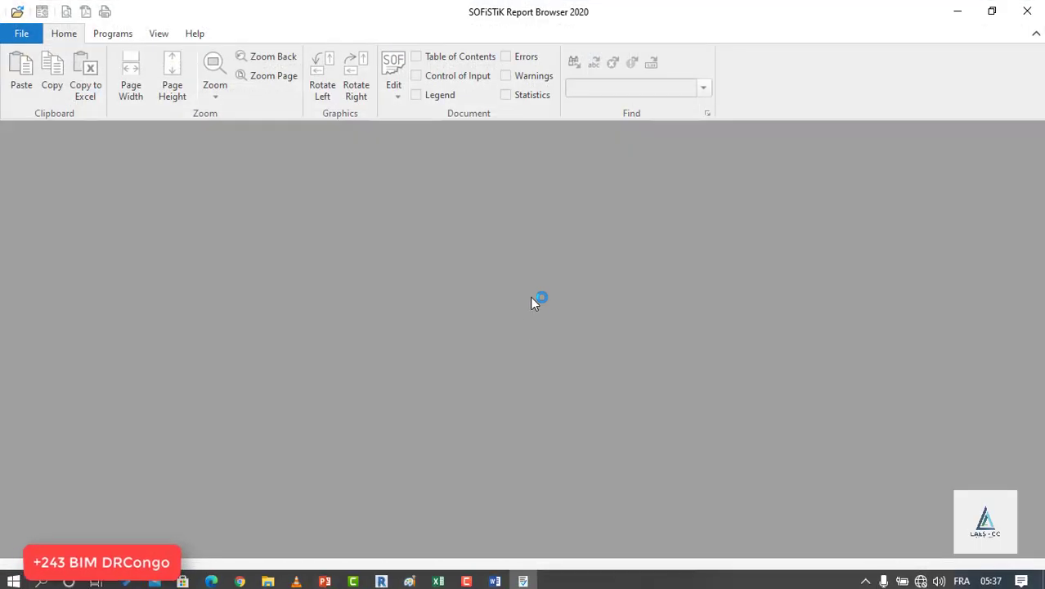
pyautogui.scroll(-6, 556, 270)
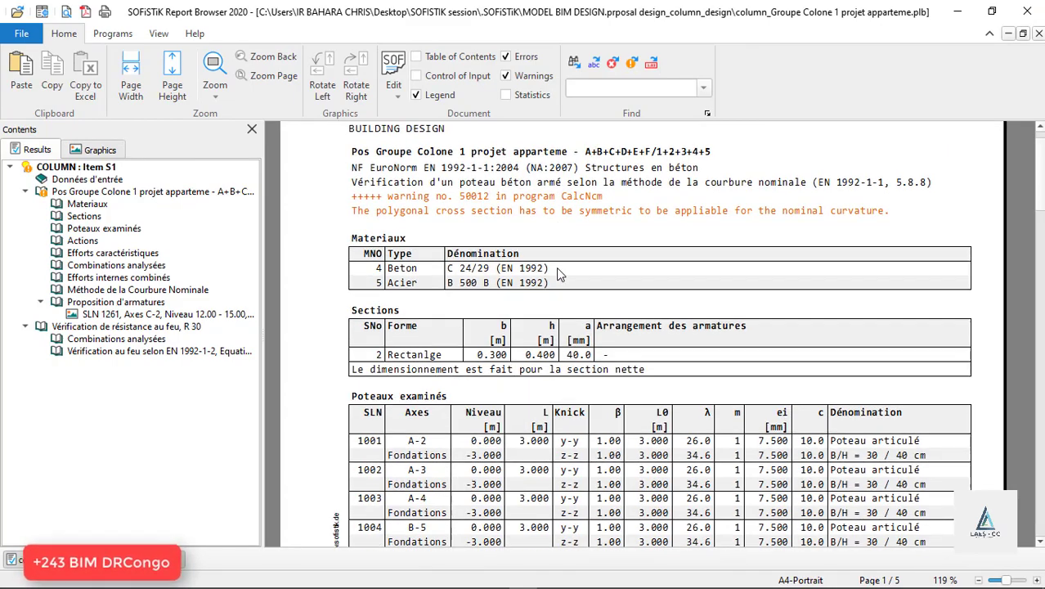
pyautogui.scroll(-20, 558, 277)
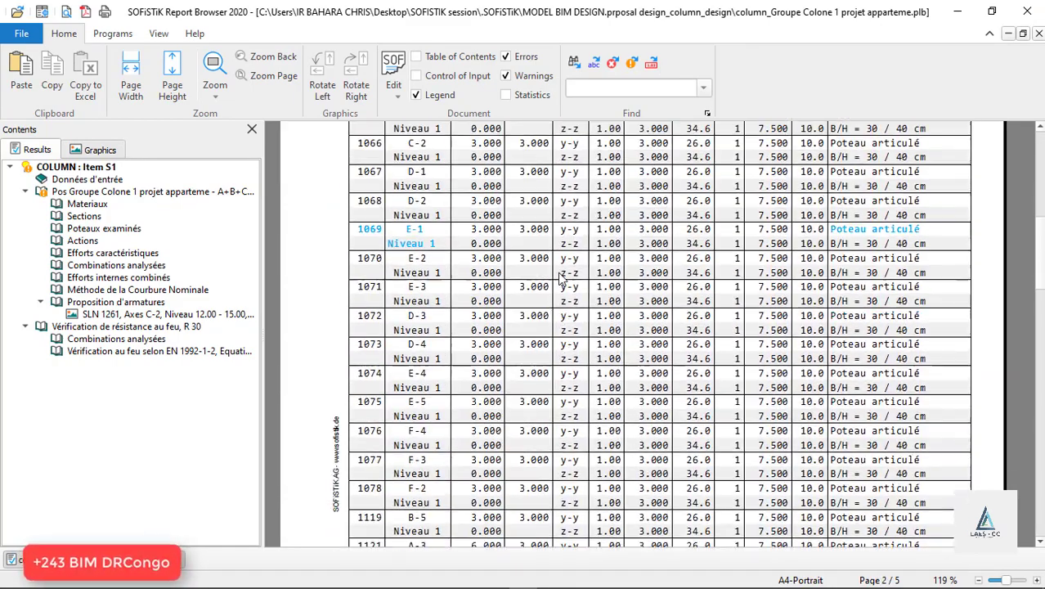
pyautogui.scroll(-20, 561, 276)
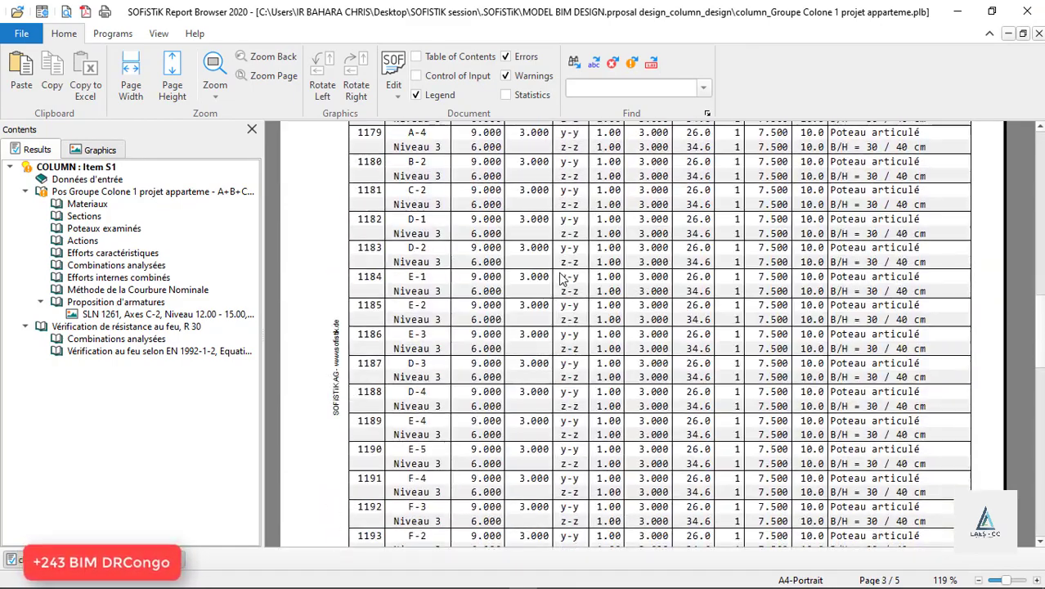
pyautogui.scroll(-20, 563, 279)
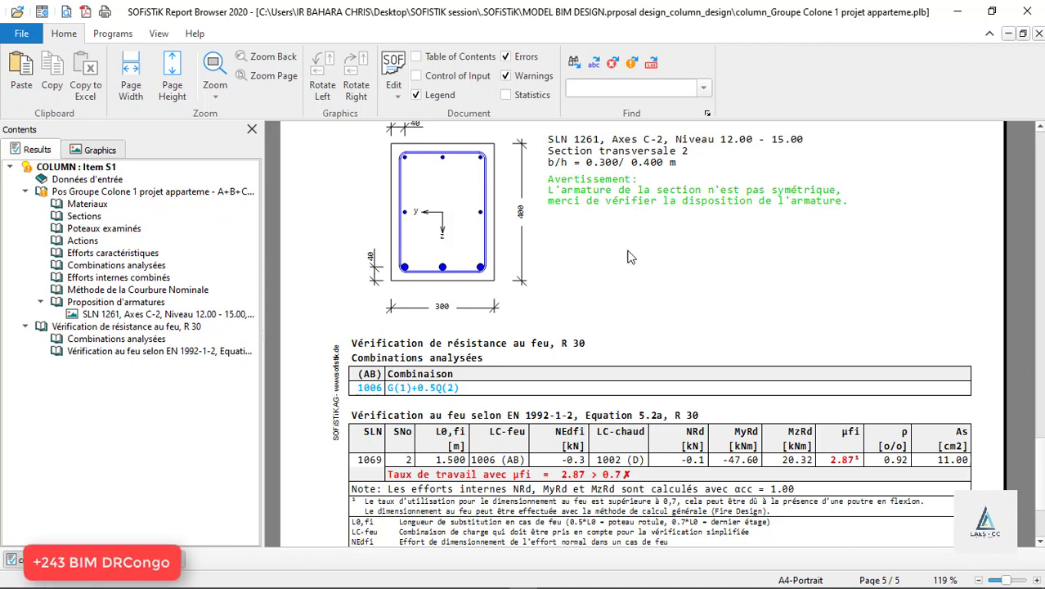
pyautogui.scroll(-3, 654, 266)
pyautogui.scroll(-4, 654, 266)
pyautogui.scroll(11, 654, 266)
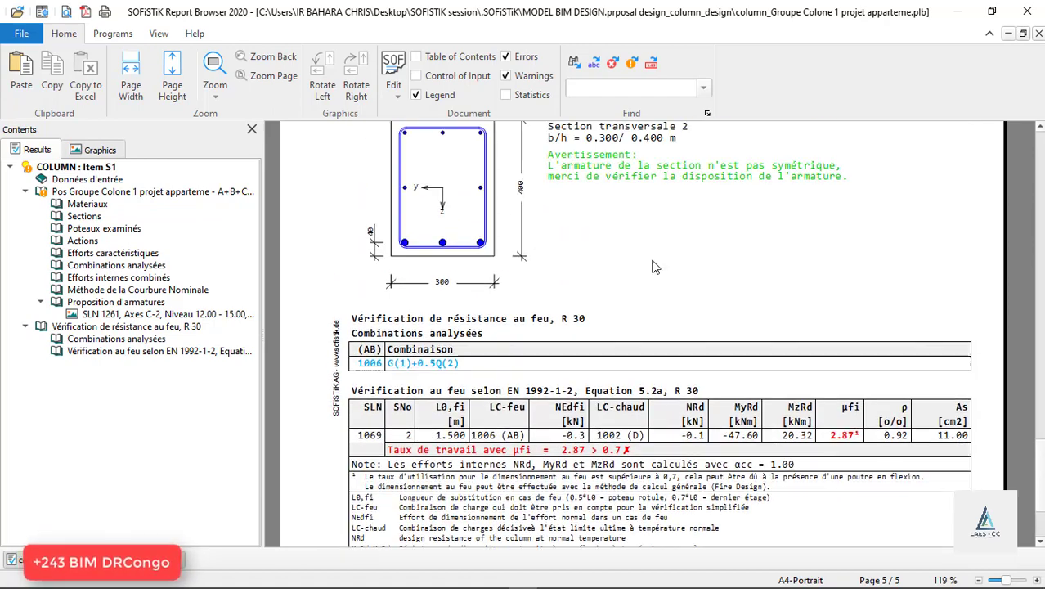
pyautogui.scroll(8, 655, 266)
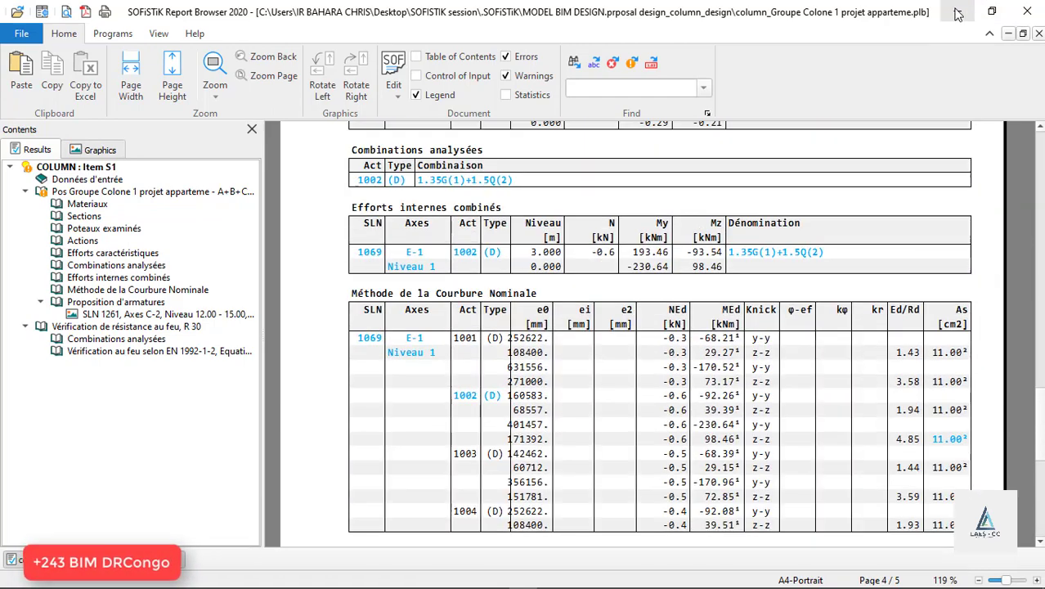
pyautogui.click(958, 11)
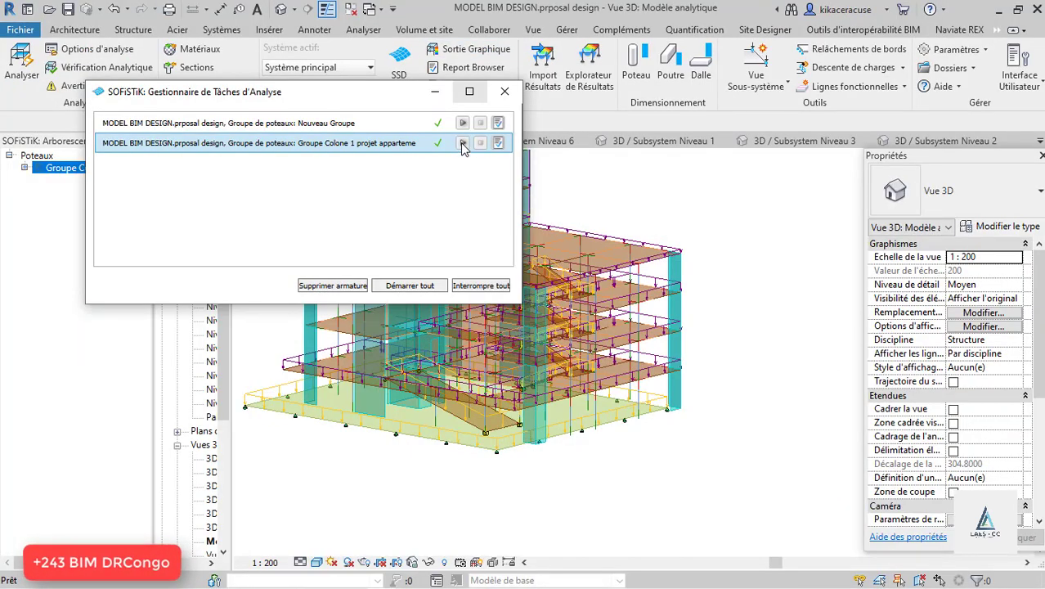
pyautogui.click(504, 93)
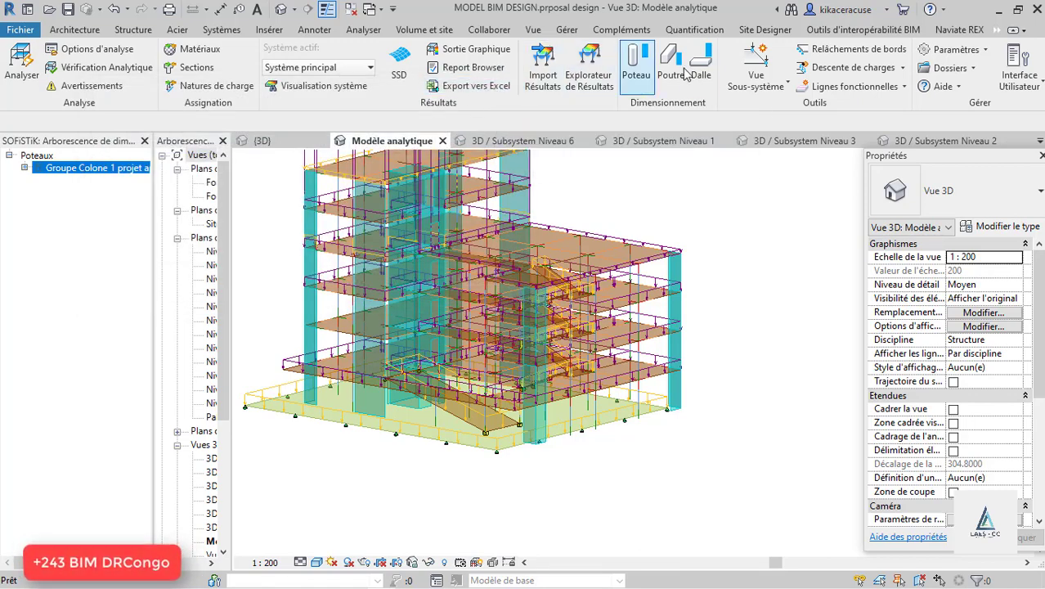
# Reopen the column design settings for all columns of the analytical model using a multiple selection
pyautogui.click(640, 69)
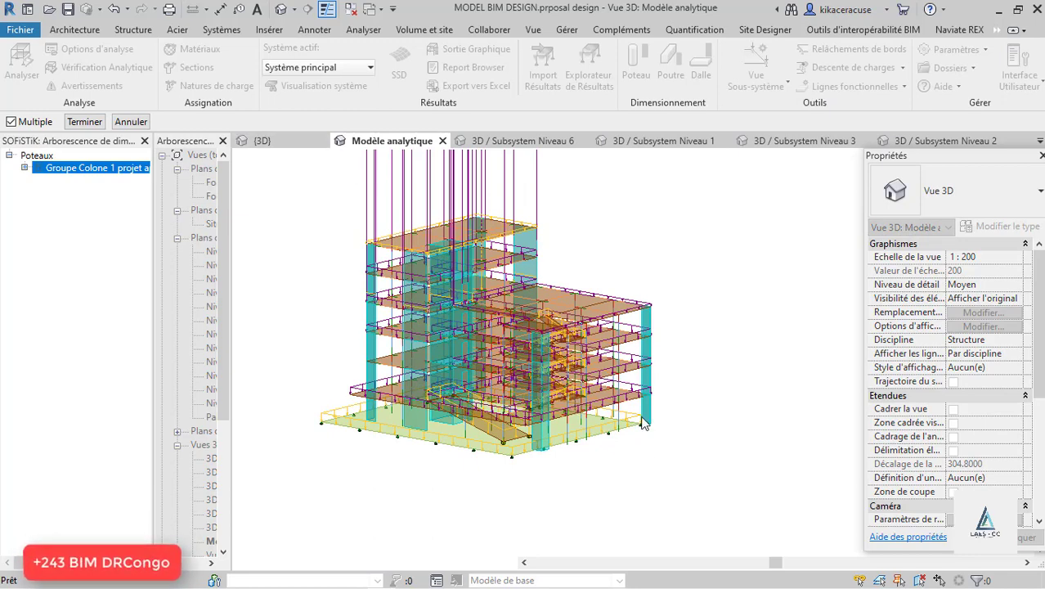
pyautogui.scroll(-2, 623, 462)
pyautogui.moveTo(695, 479); pyautogui.dragTo(279, 179)
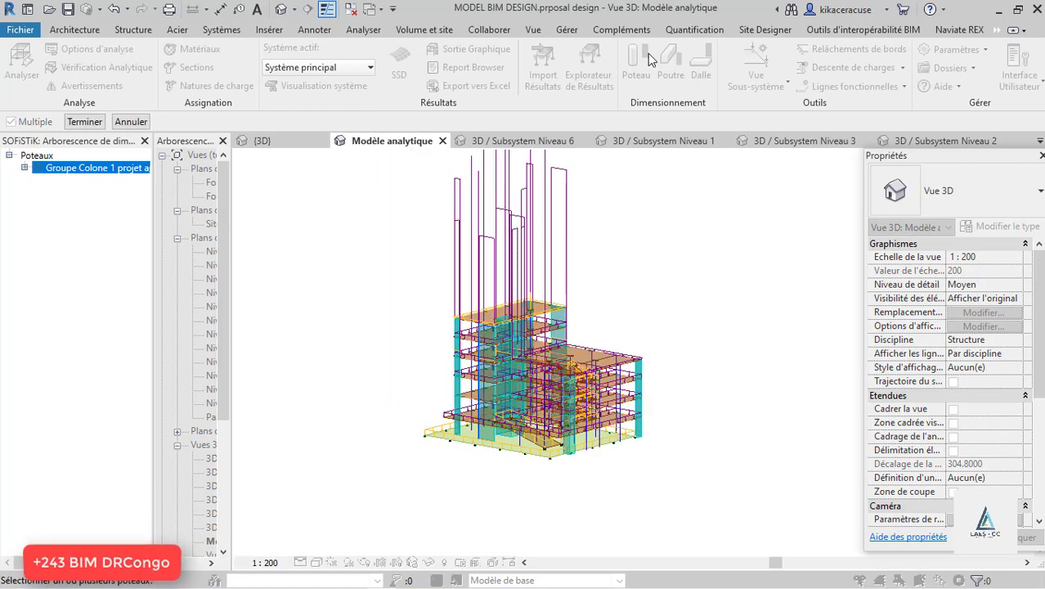
pyautogui.click(82, 121)
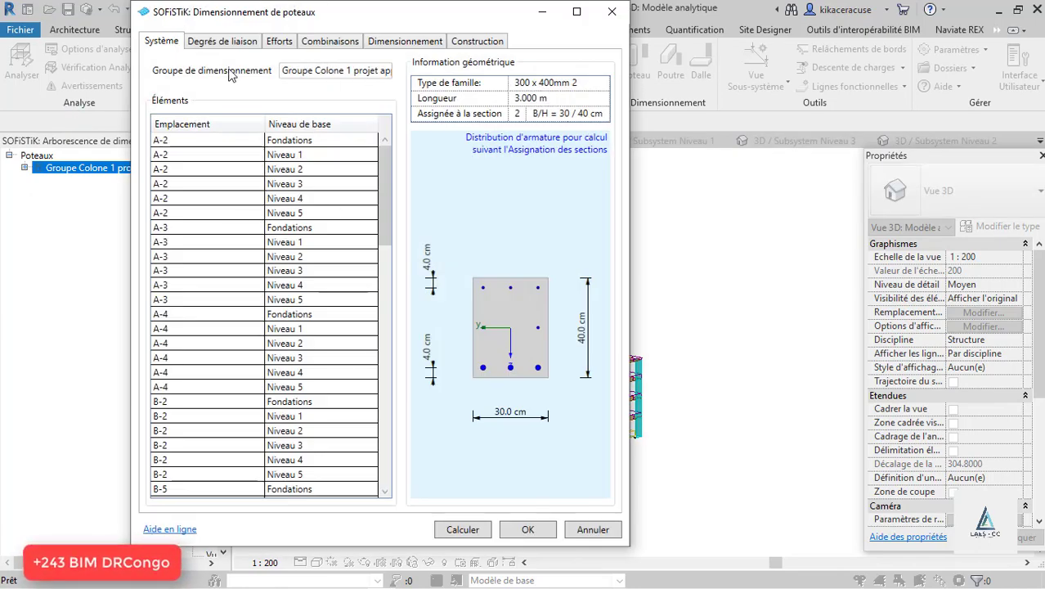
# Review the group's end conditions, forces, load combinations, nominal curvature results and fire verification settings, and close the design settings without changes
pyautogui.click(218, 45)
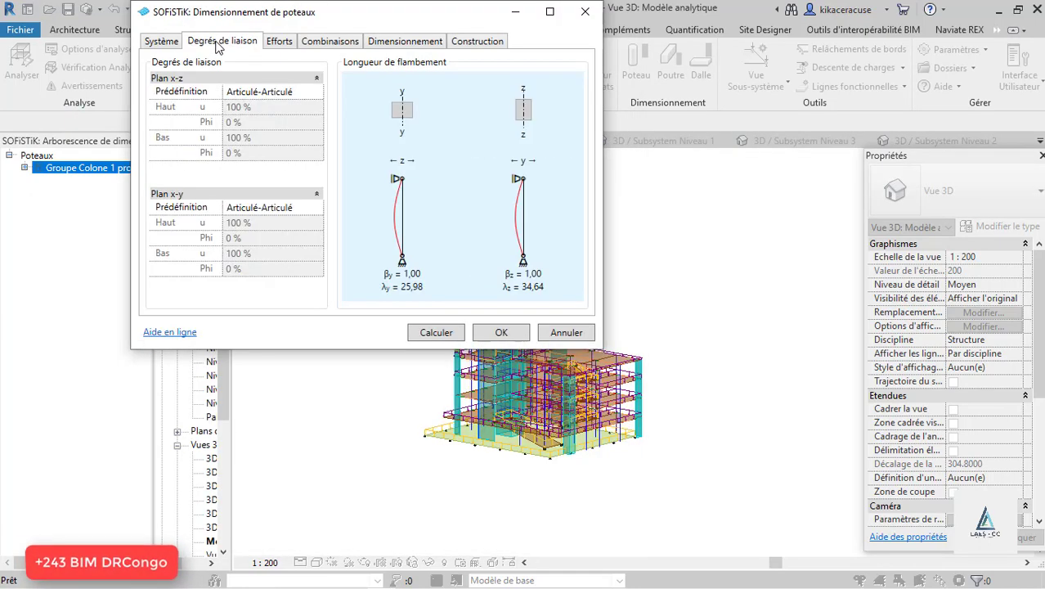
pyautogui.click(279, 42)
pyautogui.click(319, 45)
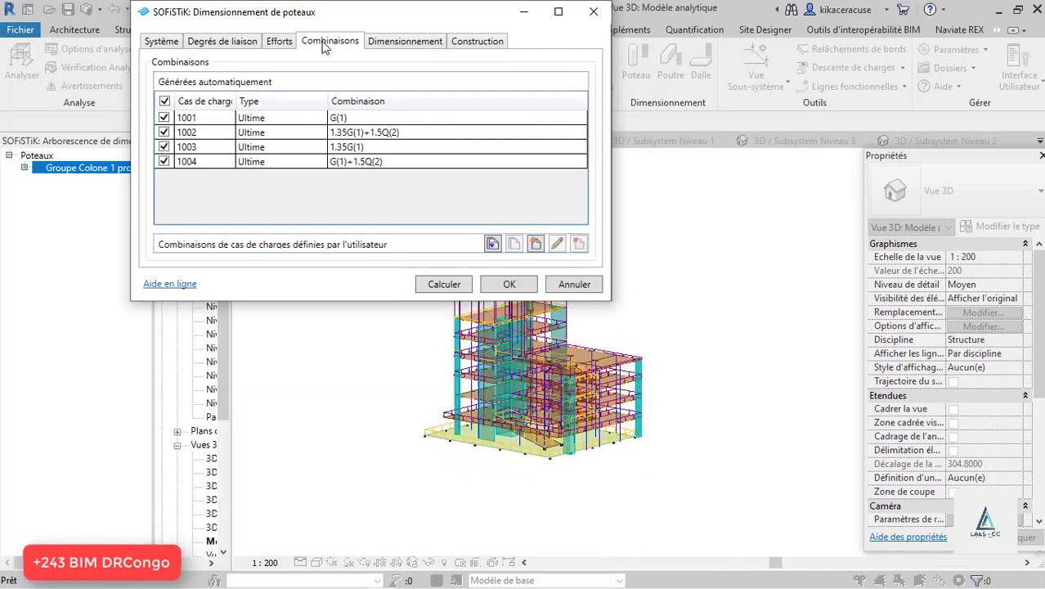
pyautogui.click(392, 47)
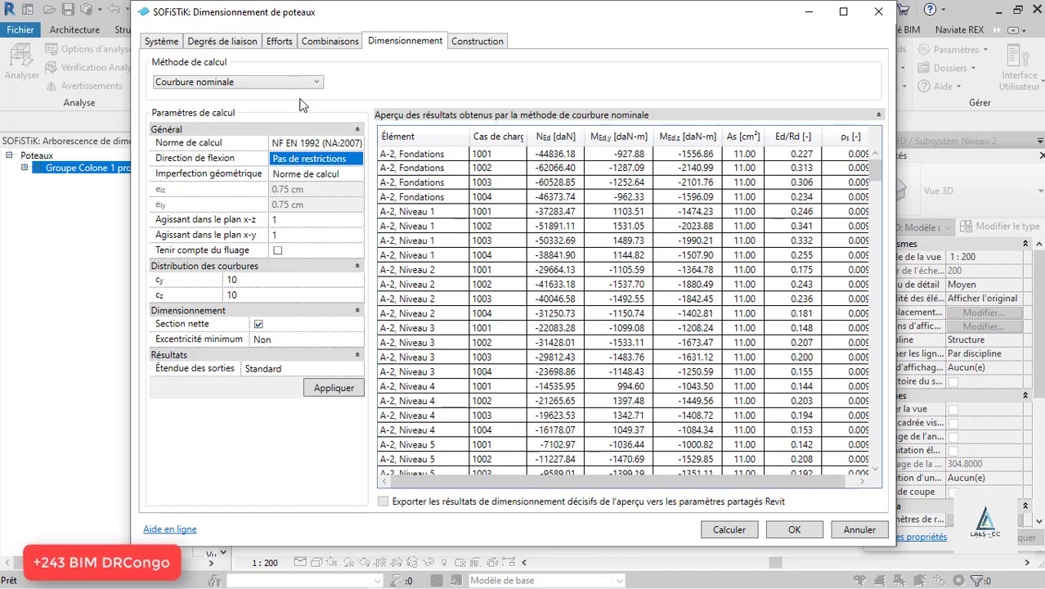
pyautogui.click(477, 41)
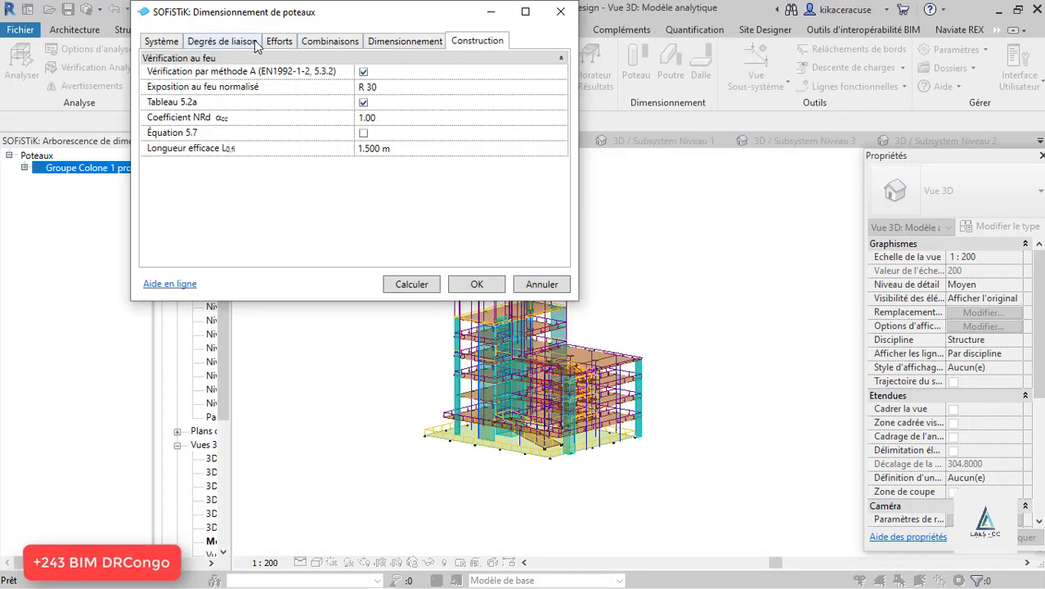
pyautogui.click(560, 11)
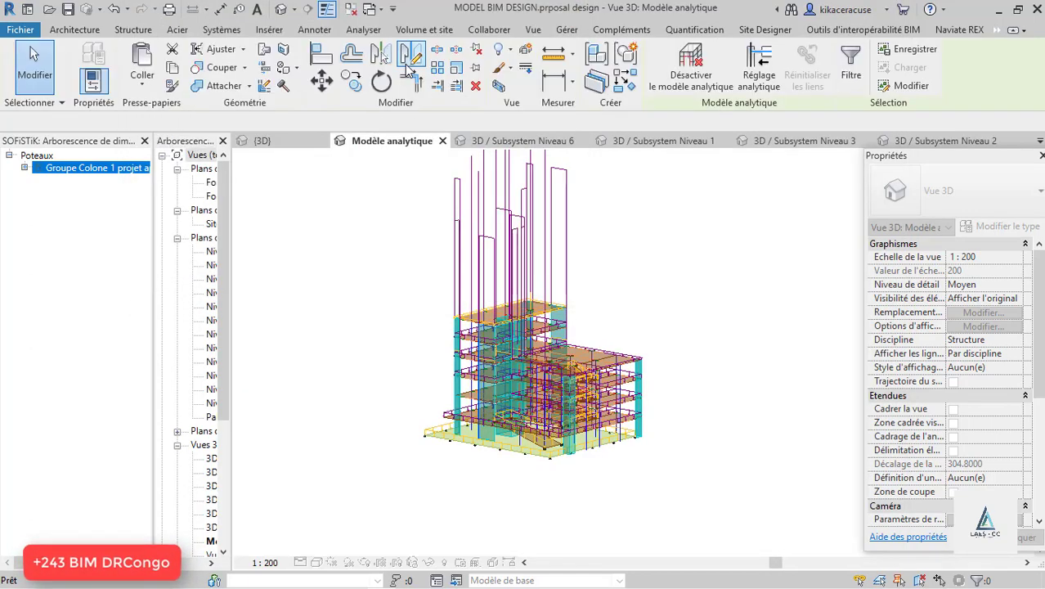
# Export the column group's report from SOFiSTiK Report Browser to DOCX with embedded images as column_Groupe Colone 1 projet apparteme and open it after export
pyautogui.click(998, 11)
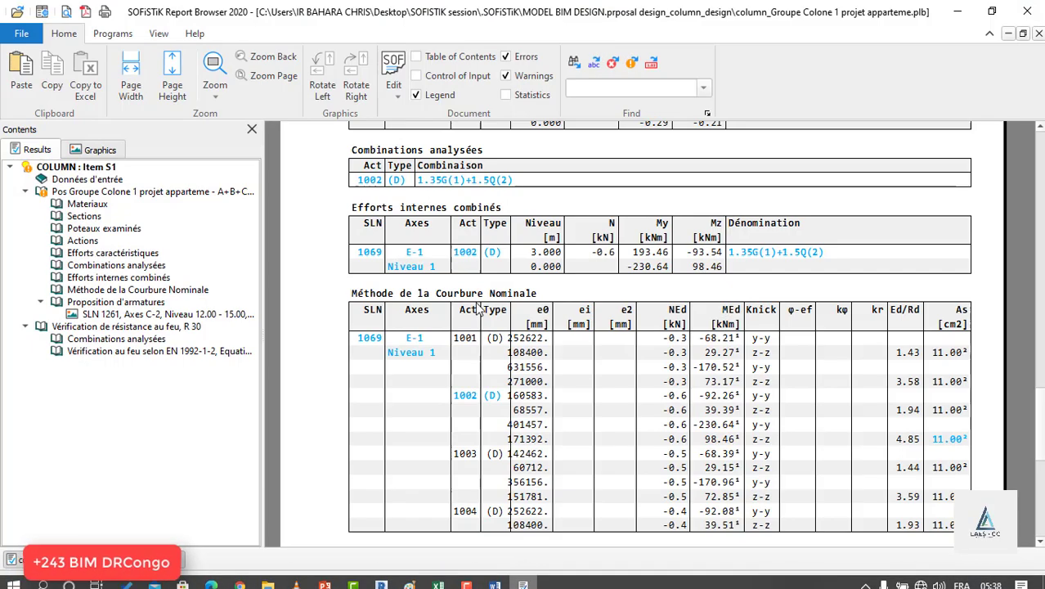
pyautogui.click(20, 32)
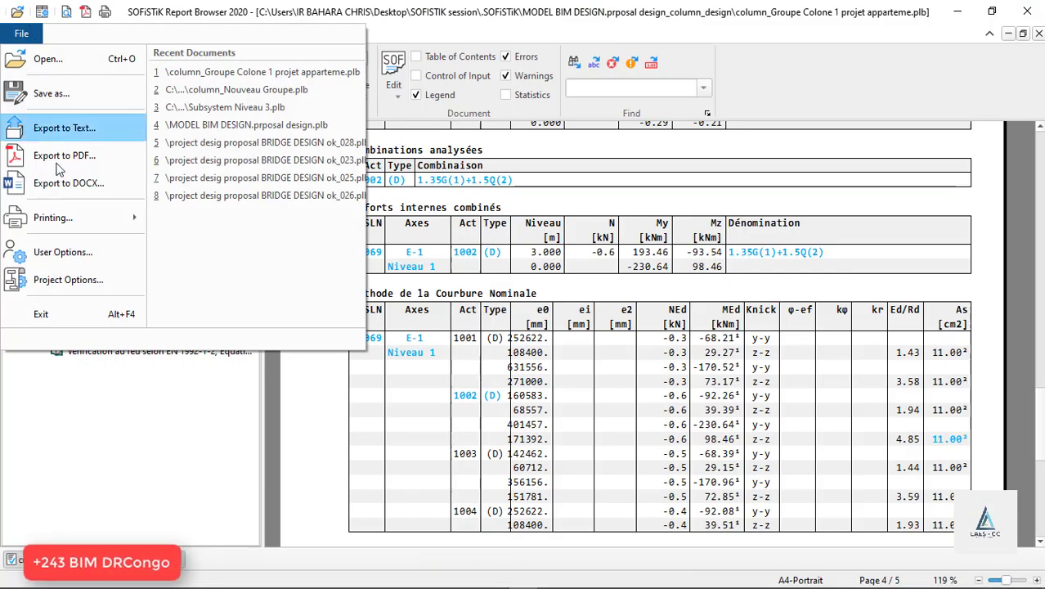
pyautogui.click(74, 182)
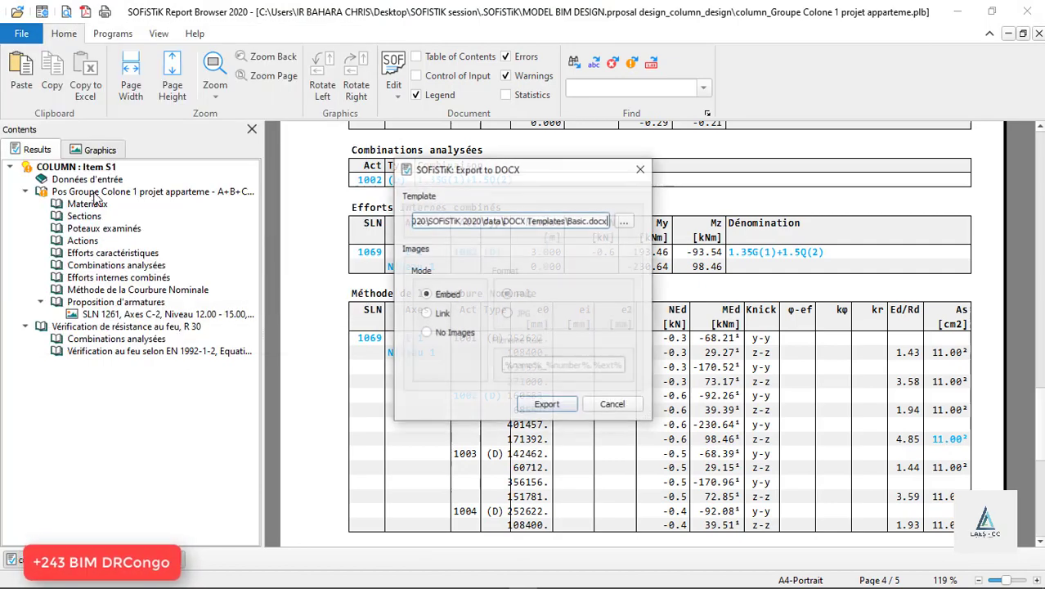
pyautogui.click(546, 403)
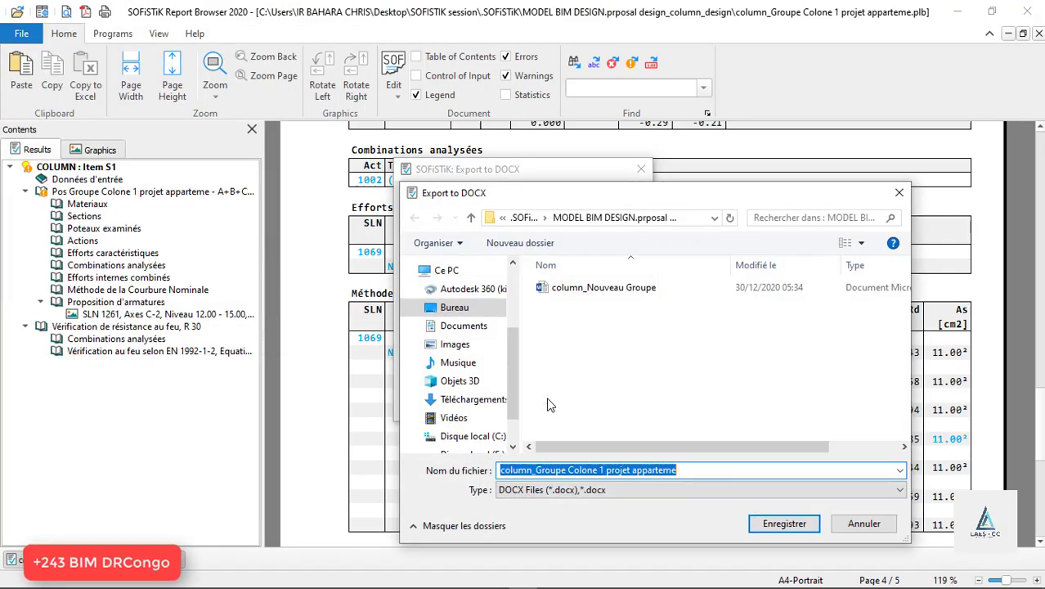
pyautogui.click(793, 524)
pyautogui.moveTo(254, 583)
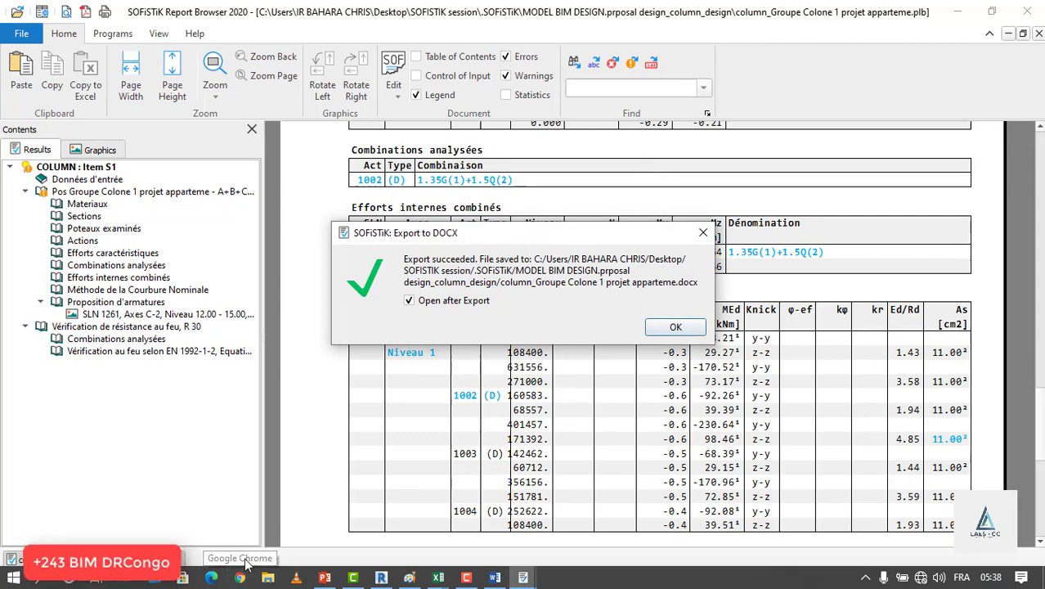
pyautogui.click(675, 327)
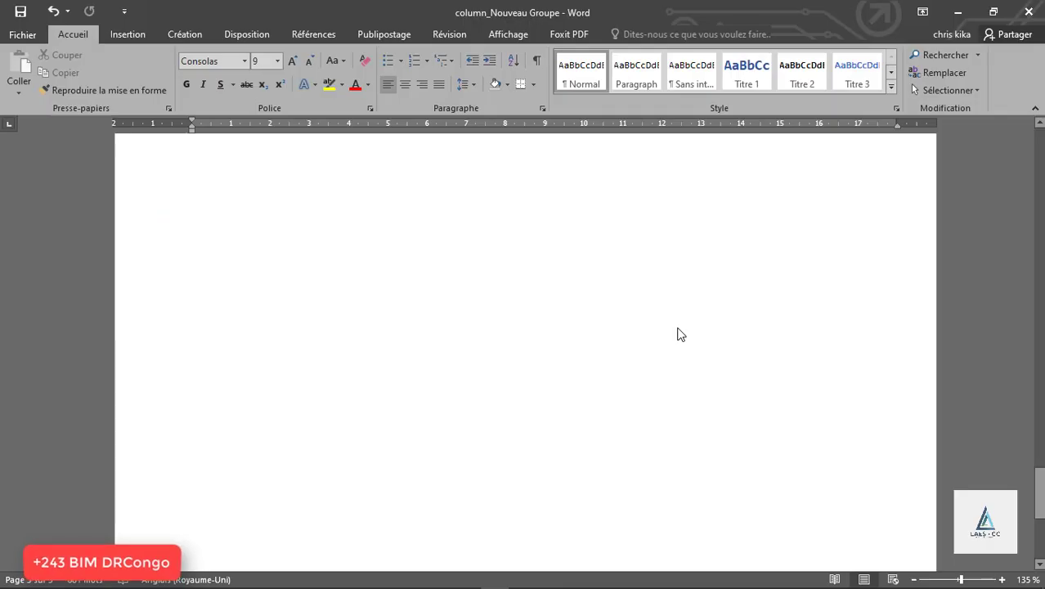
# Look over the exported column group report in Word and close it
pyautogui.scroll(-8, 502, 271)
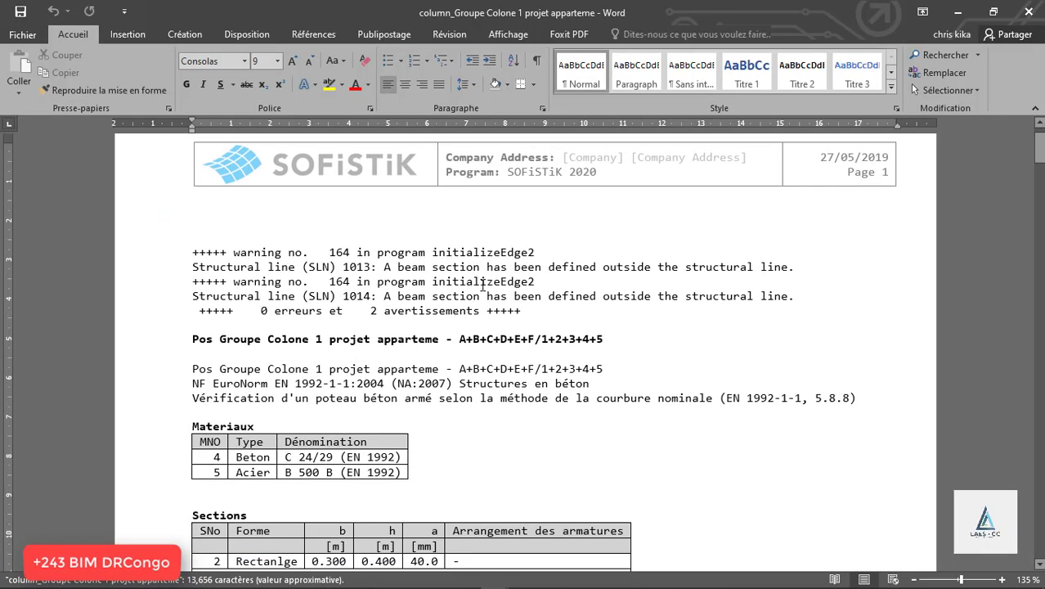
pyautogui.scroll(8, 344, 271)
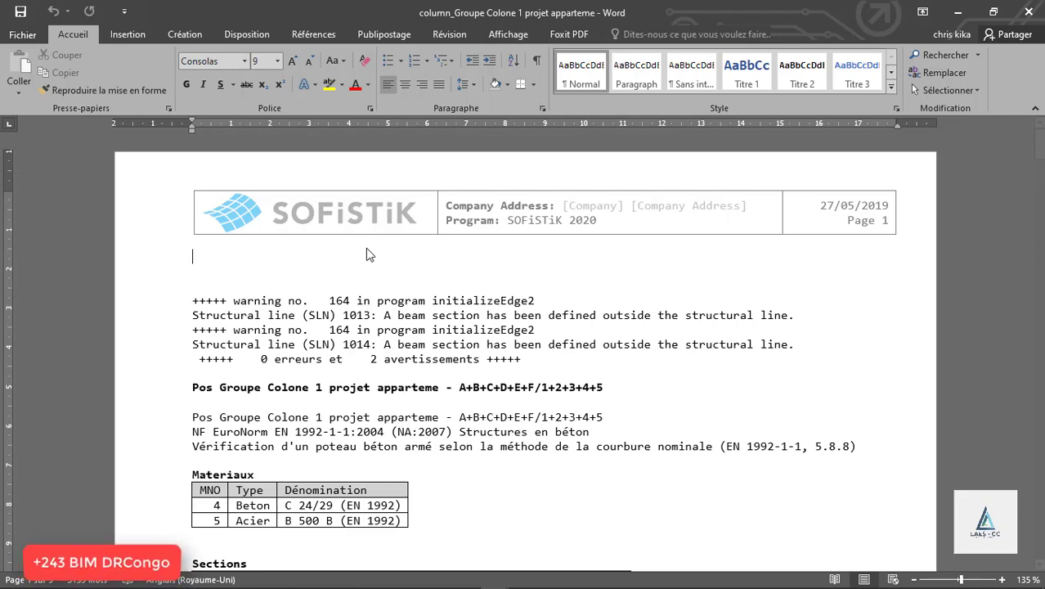
pyautogui.moveTo(1036, 149); pyautogui.dragTo(1037, 123)
pyautogui.click(1014, 8)
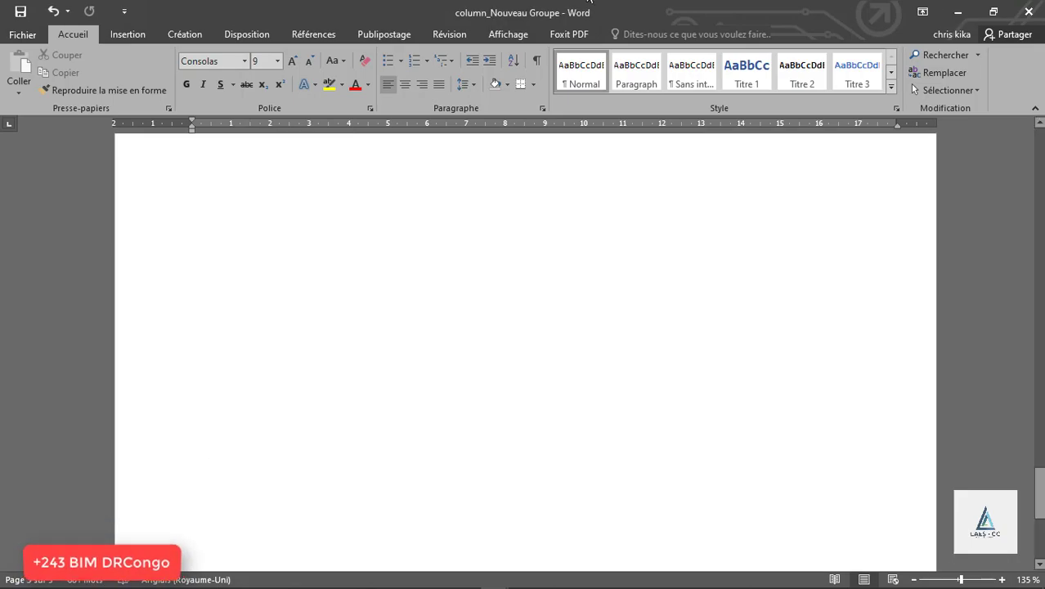
pyautogui.click(961, 8)
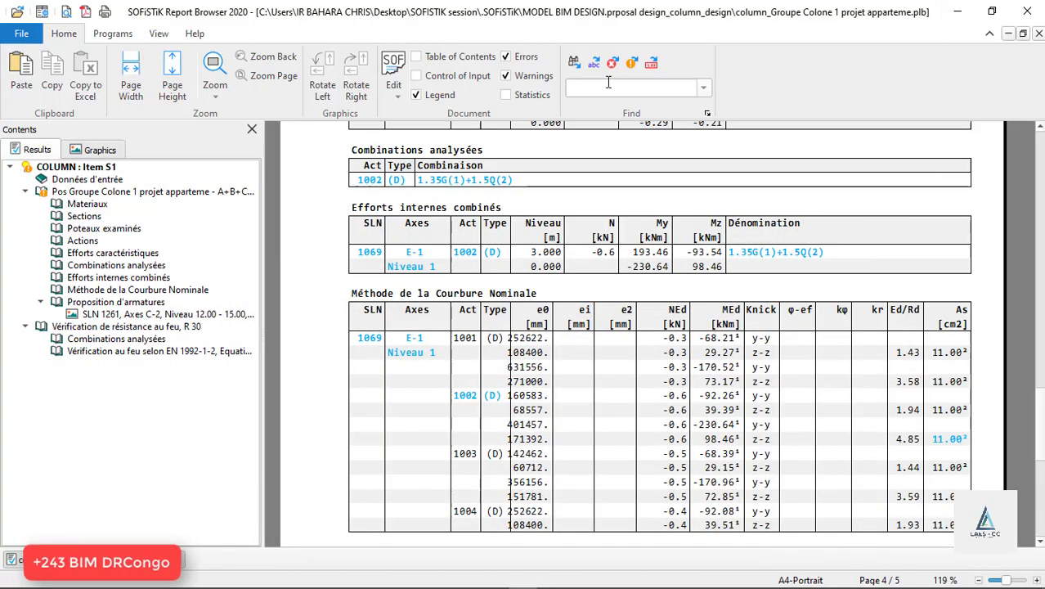
# Switch back to the analytical model in Revit
pyautogui.click(959, 11)
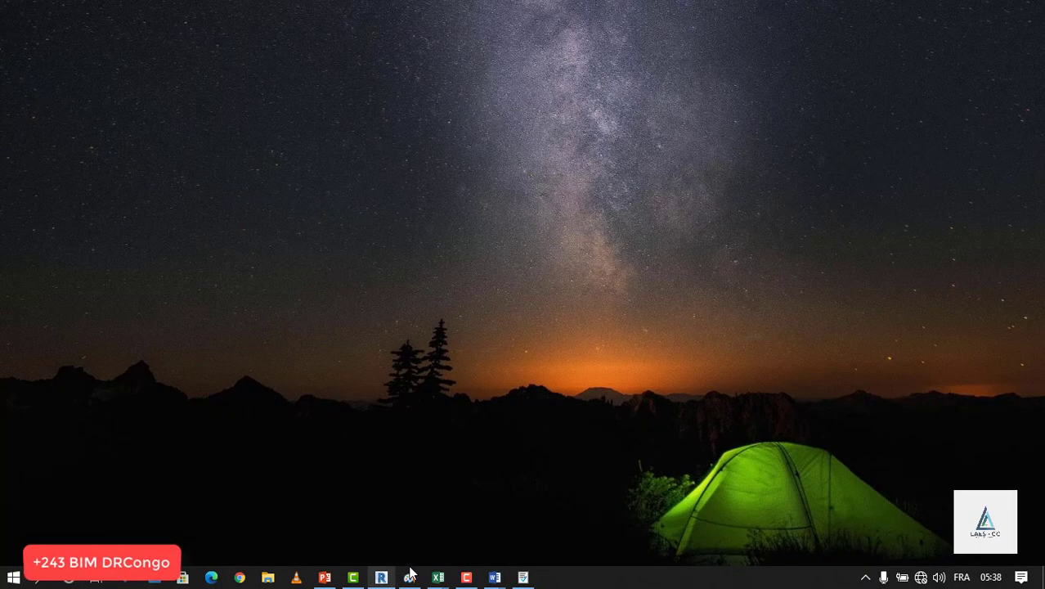
pyautogui.click(381, 578)
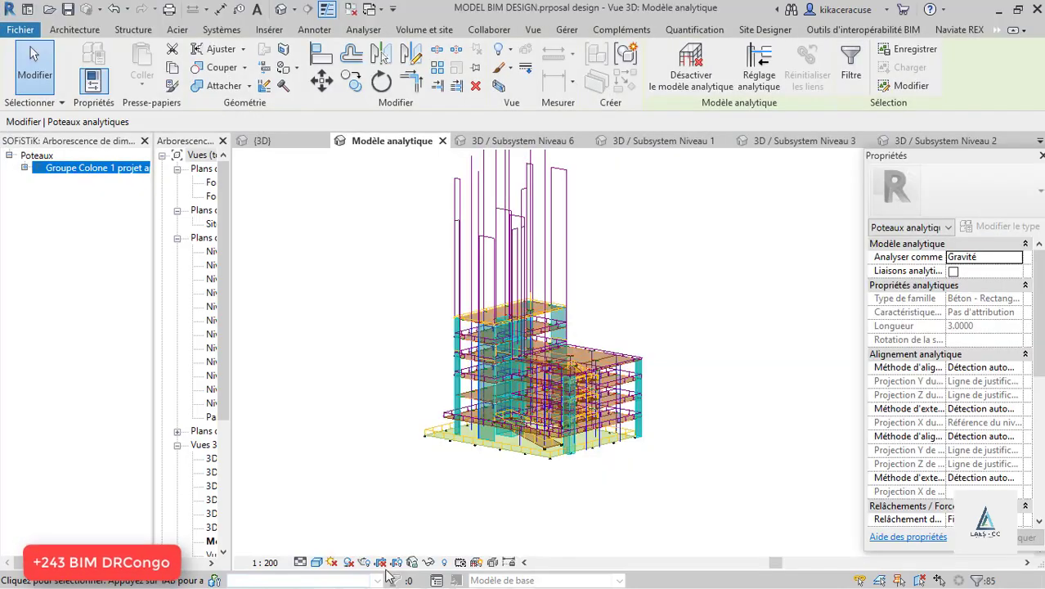
pyautogui.scroll(2, 546, 325)
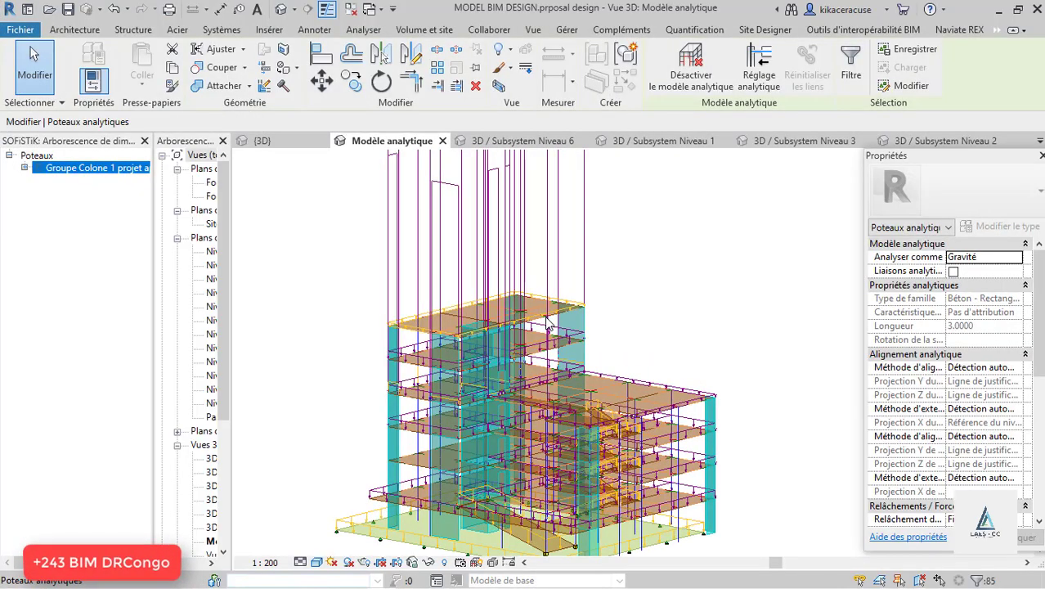